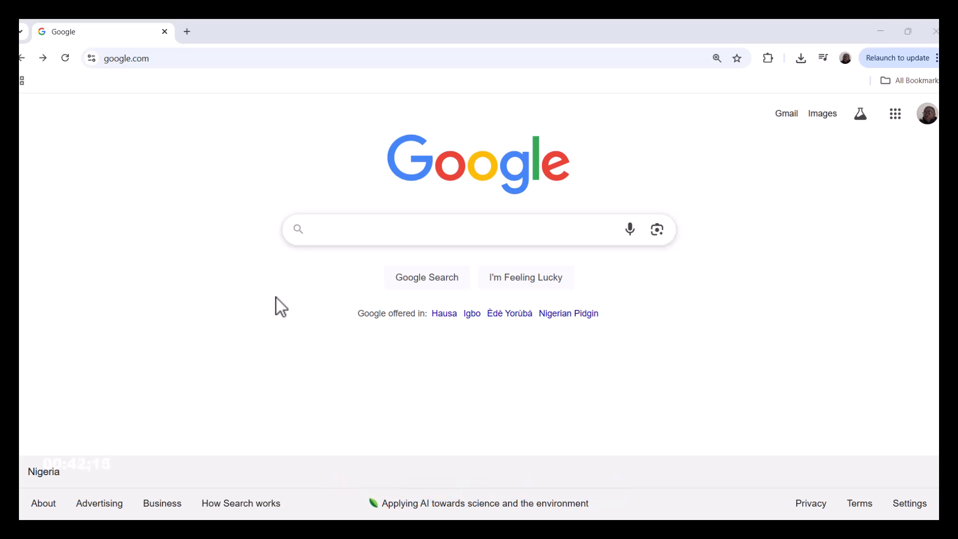
Search Google for blender, open the blender.org website and go to its Download page.
{"action": "left_click", "coordinate": [358, 228]}
{"action": "type", "text": "b"}
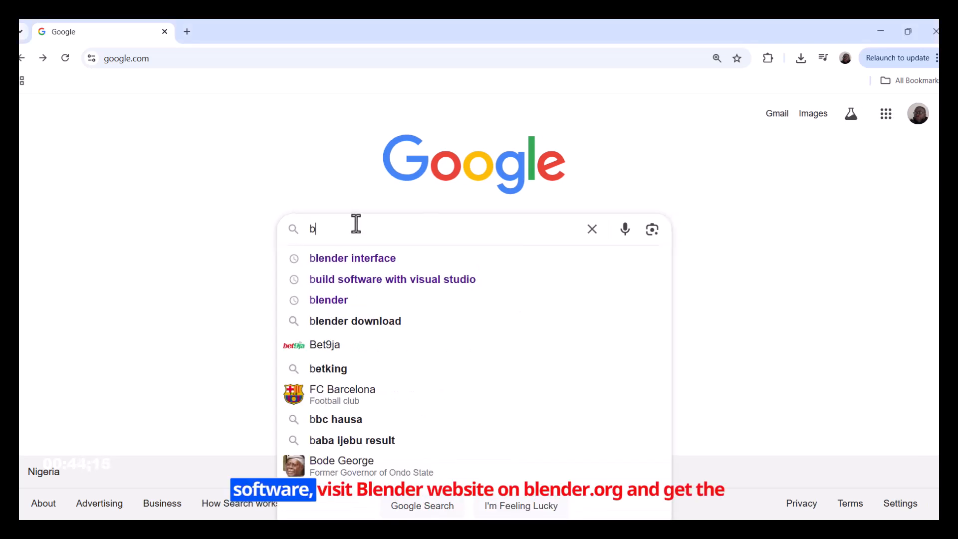
{"action": "type", "text": "lender"}
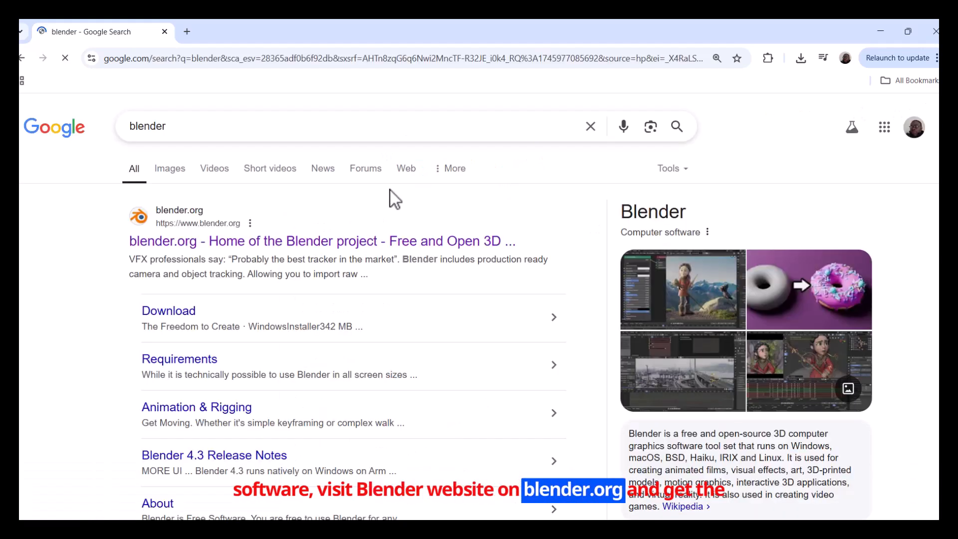
{"action": "left_click", "coordinate": [184, 245]}
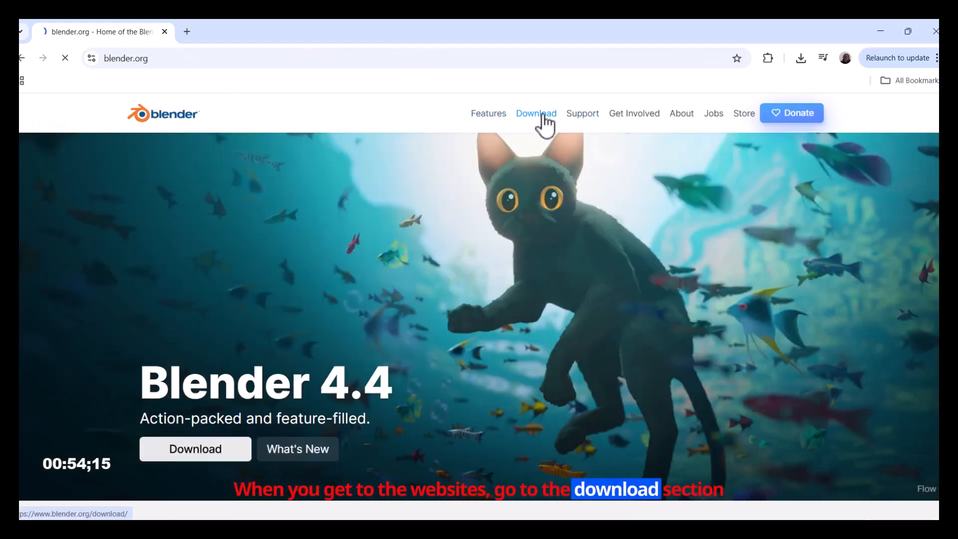
{"action": "left_click", "coordinate": [543, 120]}
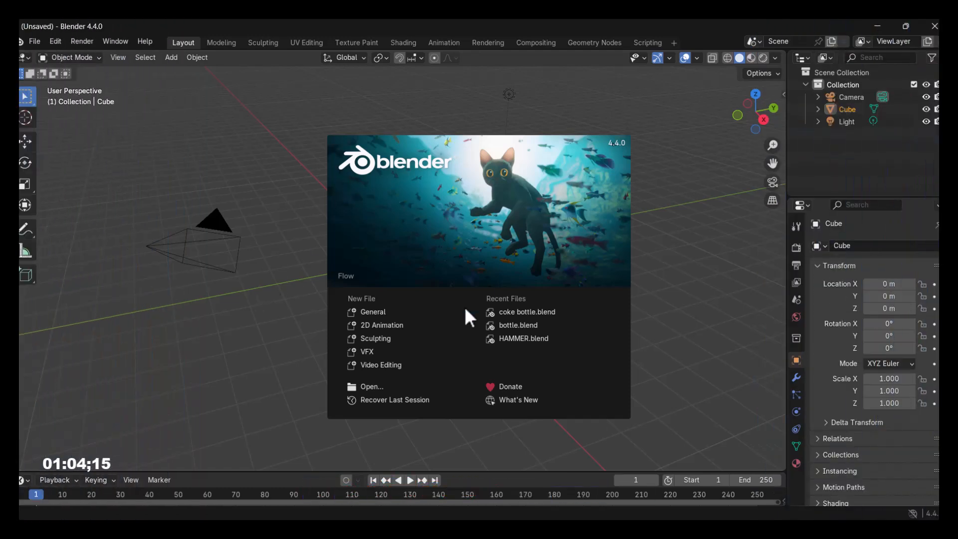
In Blender, dismiss the splash screen and view the Modeling, Sculpting, UV Editing, Texture Paint and Shading workspaces in turn.
{"action": "left_click", "coordinate": [252, 325]}
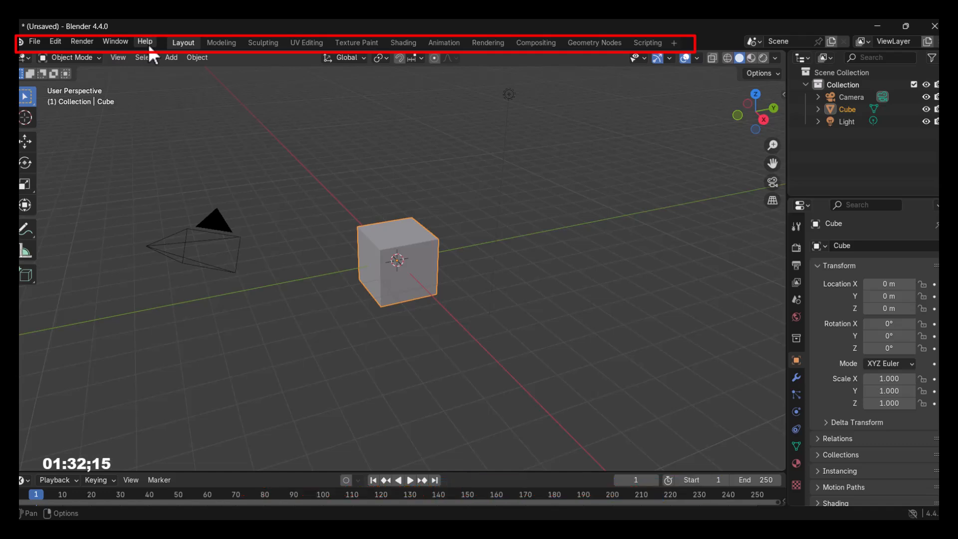
{"action": "left_click", "coordinate": [218, 42]}
{"action": "left_click", "coordinate": [262, 43]}
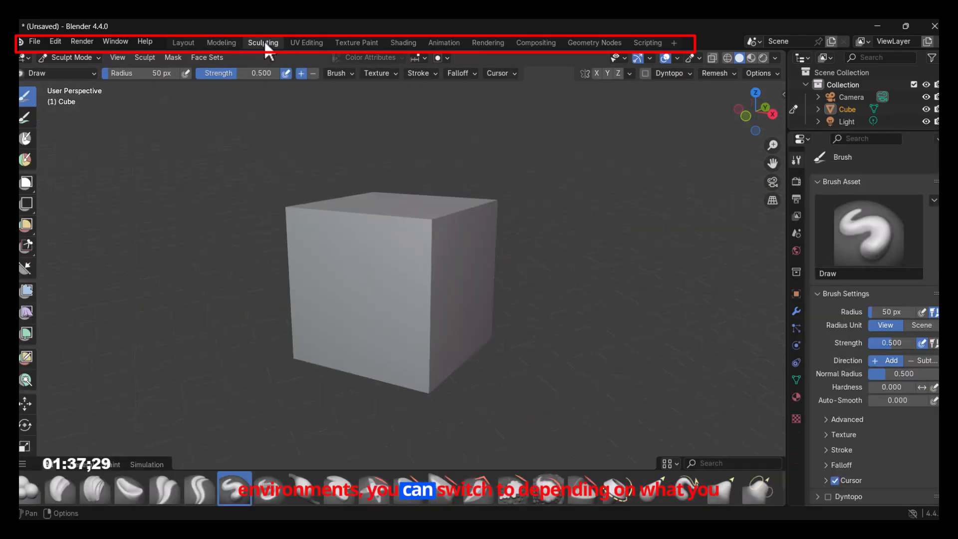
{"action": "left_click", "coordinate": [307, 43]}
{"action": "left_click", "coordinate": [363, 42]}
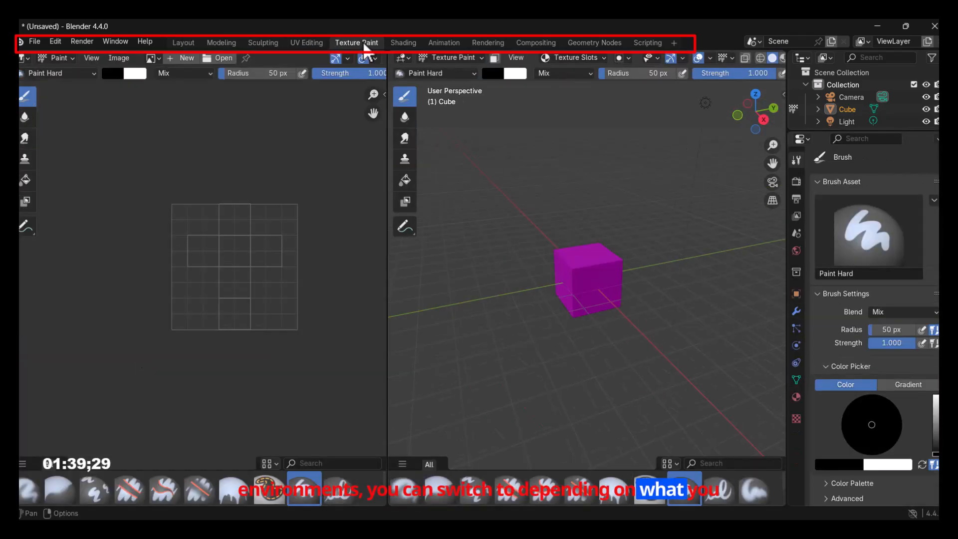
{"action": "left_click", "coordinate": [406, 43]}
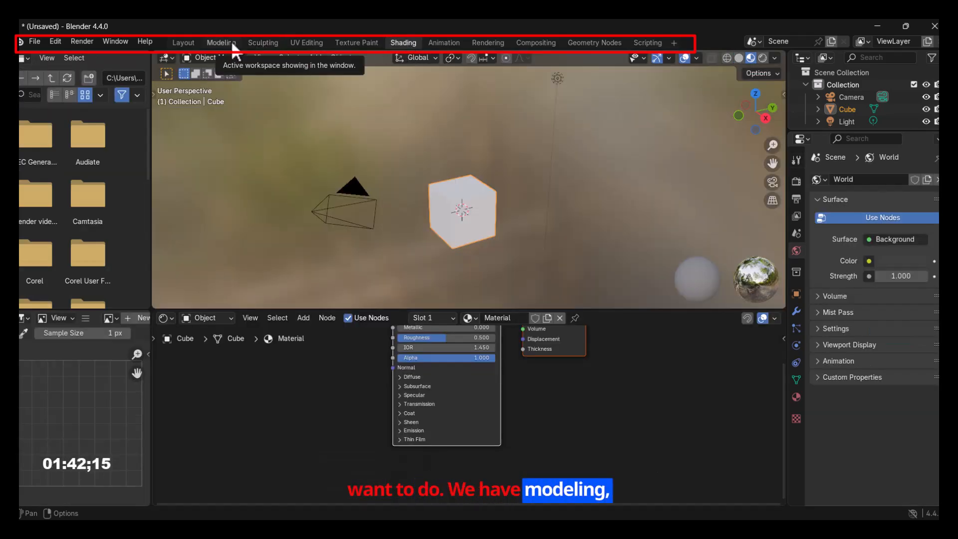
Revisit the Sculpting and Shading workspaces, view the Animation workspace, and return to the Layout workspace.
{"action": "left_click", "coordinate": [270, 43]}
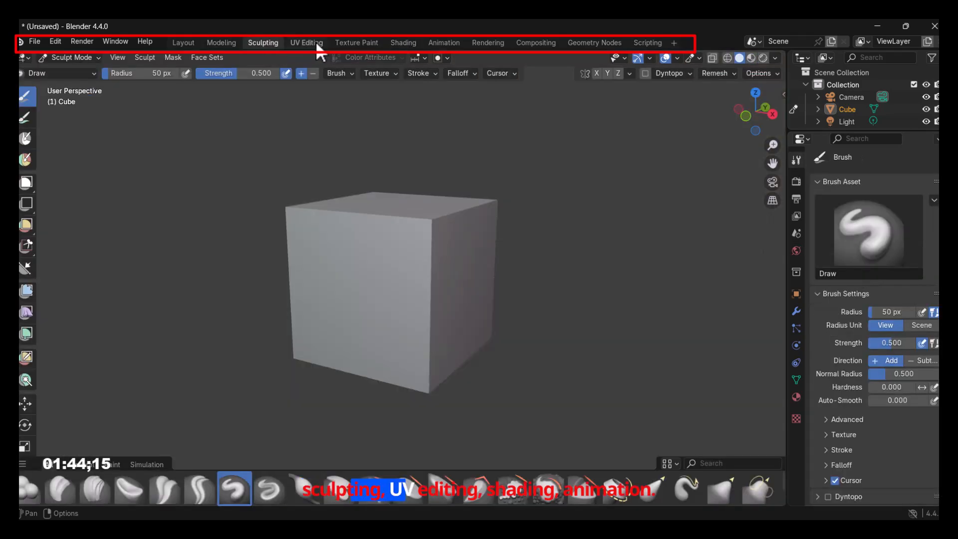
{"action": "left_click", "coordinate": [400, 44]}
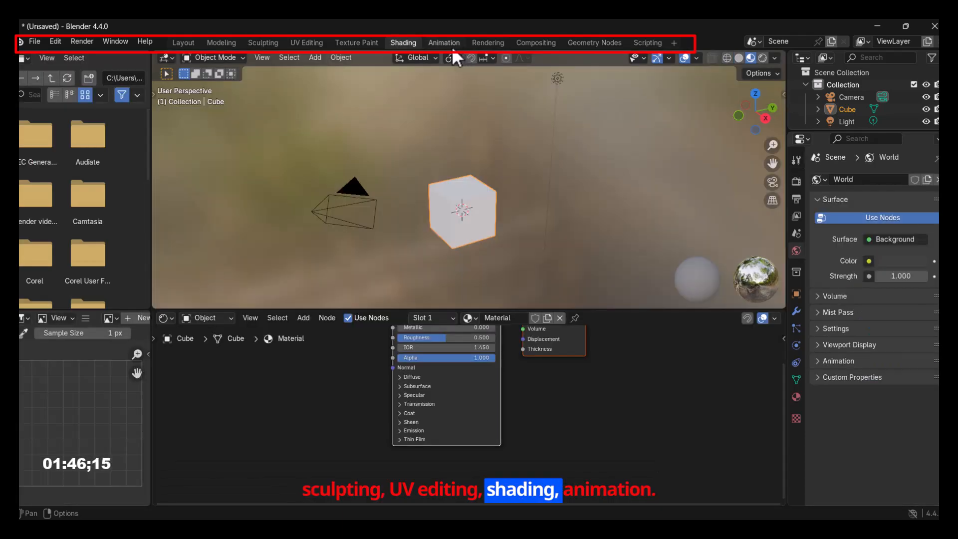
{"action": "left_click", "coordinate": [451, 44]}
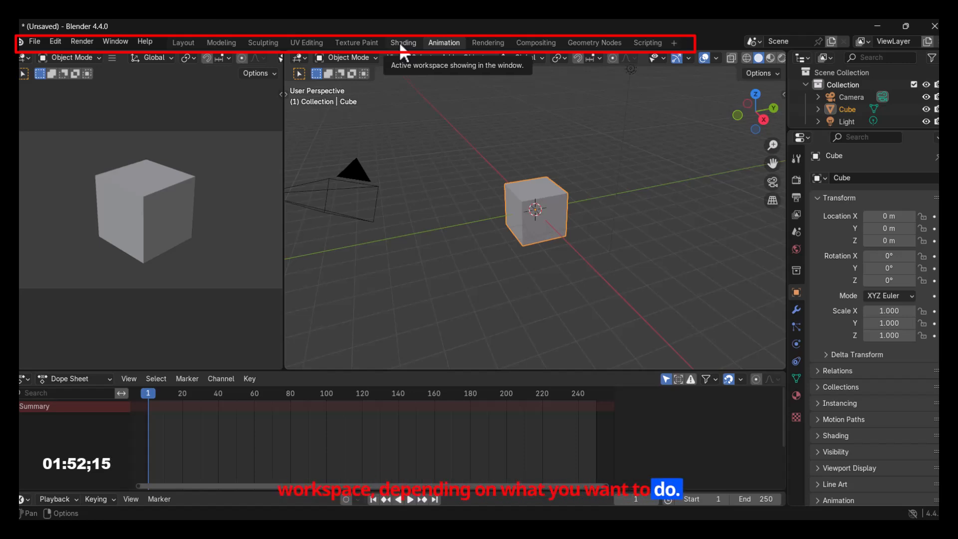
{"action": "left_click", "coordinate": [180, 43]}
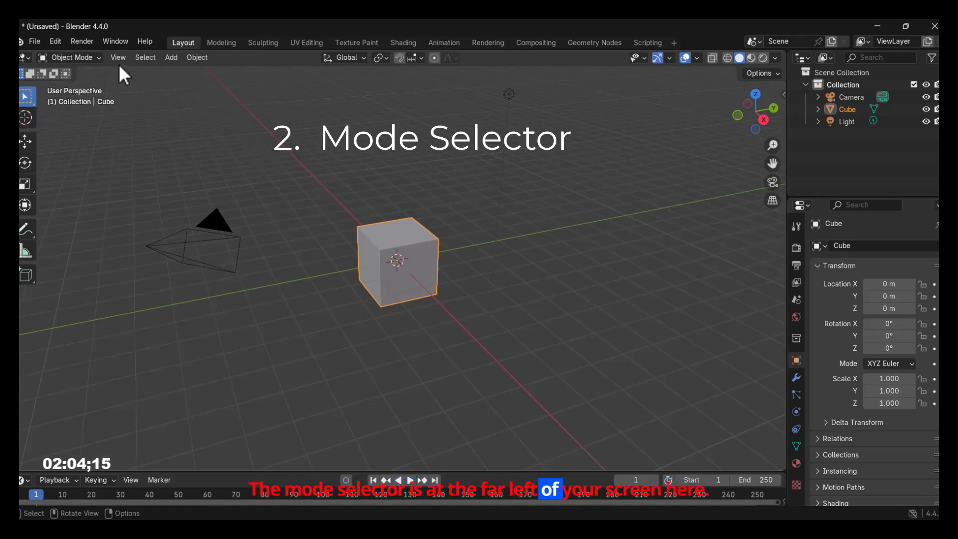
Switch the cube to Sculpt Mode, to Edit Mode and back to Object Mode to see how the tools change.
{"action": "left_click", "coordinate": [100, 58]}
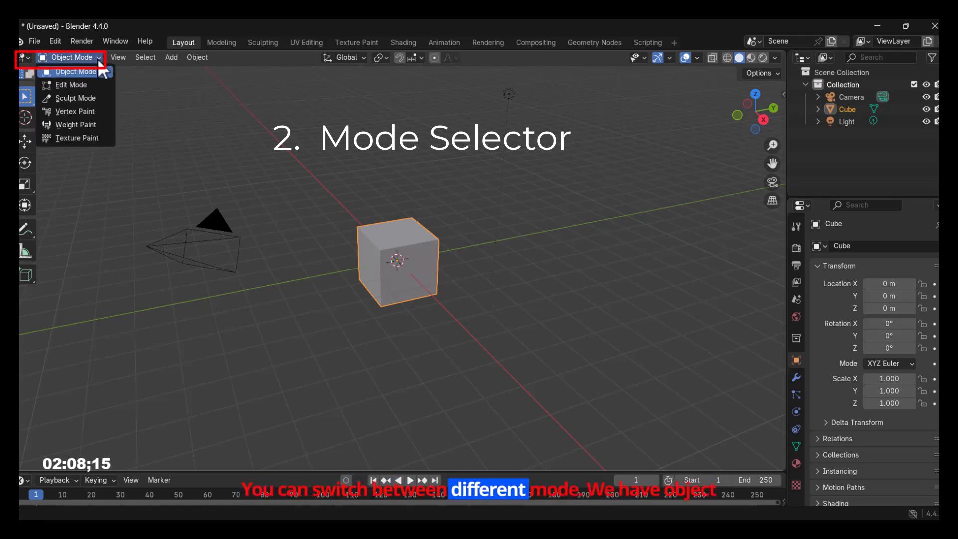
{"action": "left_click", "coordinate": [77, 100]}
{"action": "left_click", "coordinate": [100, 59]}
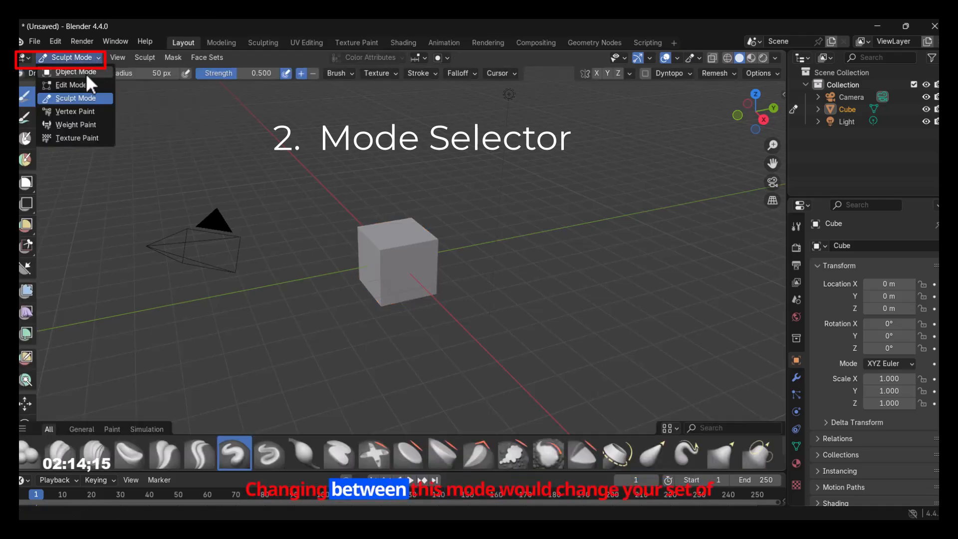
{"action": "left_click", "coordinate": [79, 82]}
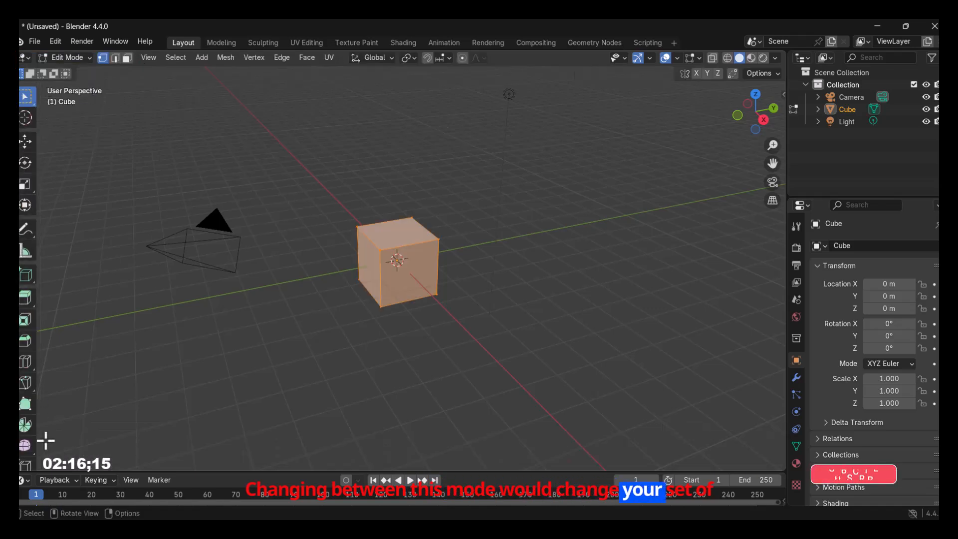
{"action": "left_click", "coordinate": [90, 58]}
{"action": "left_click", "coordinate": [79, 71]}
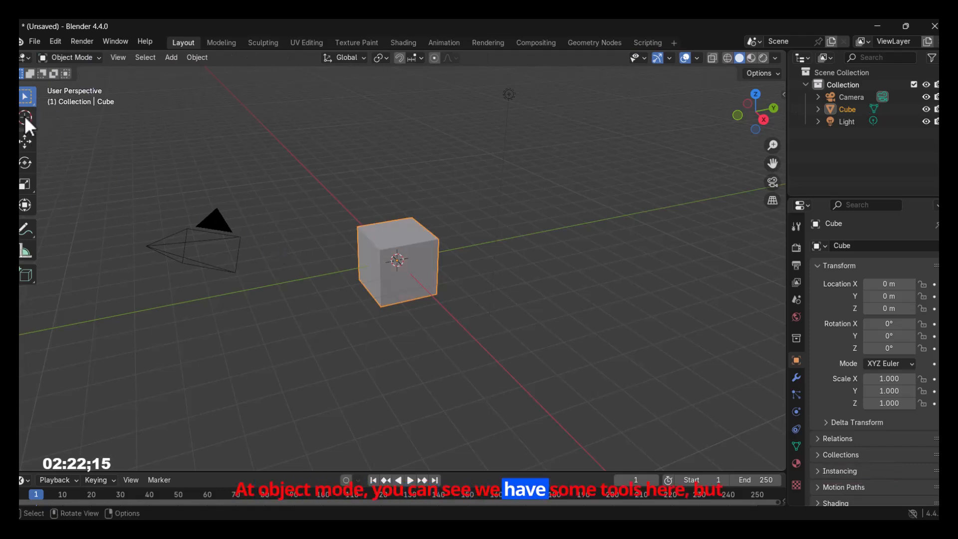
Compare the available tools in Edit Mode and Sculpt Mode, review the remaining modes, and return to Object Mode.
{"action": "left_click", "coordinate": [99, 59]}
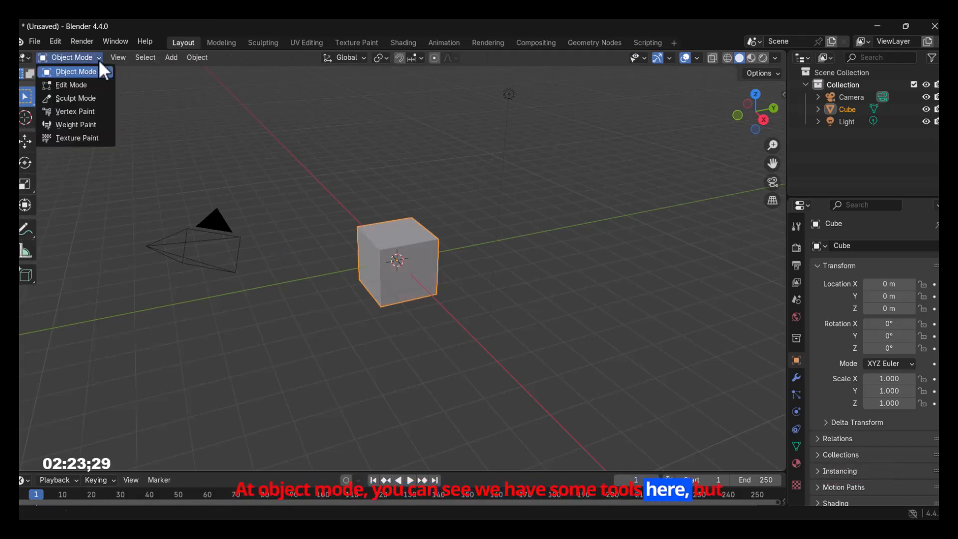
{"action": "left_click", "coordinate": [70, 84]}
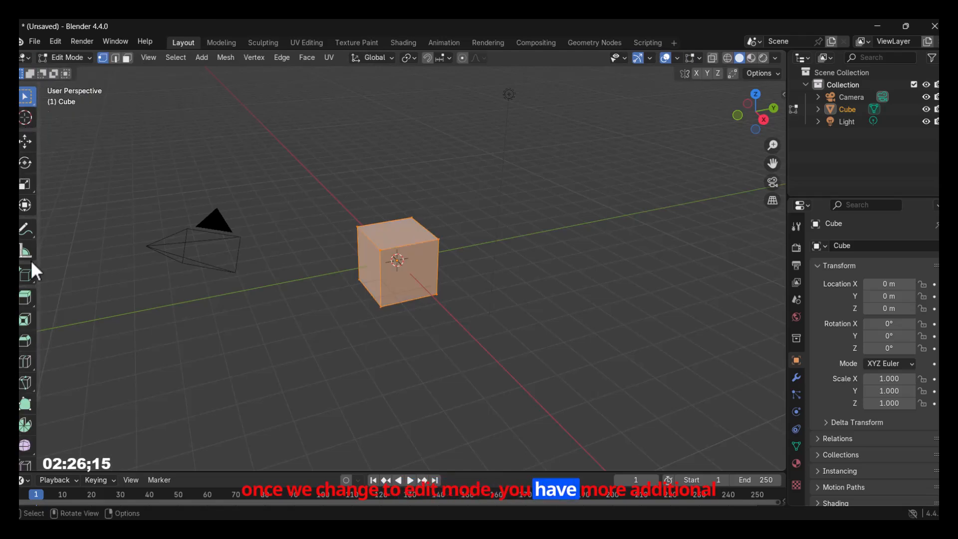
{"action": "left_click", "coordinate": [86, 57]}
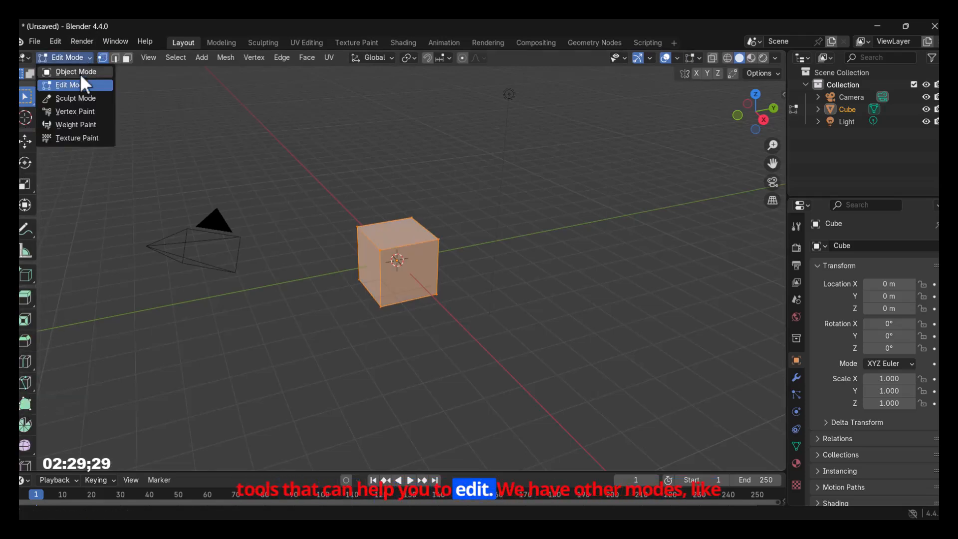
{"action": "left_click", "coordinate": [69, 98]}
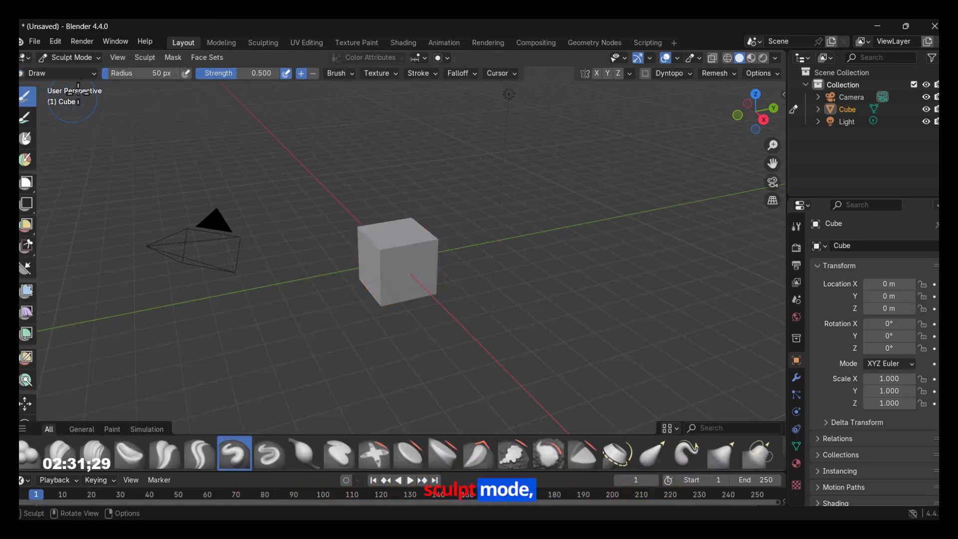
{"action": "left_click", "coordinate": [93, 58]}
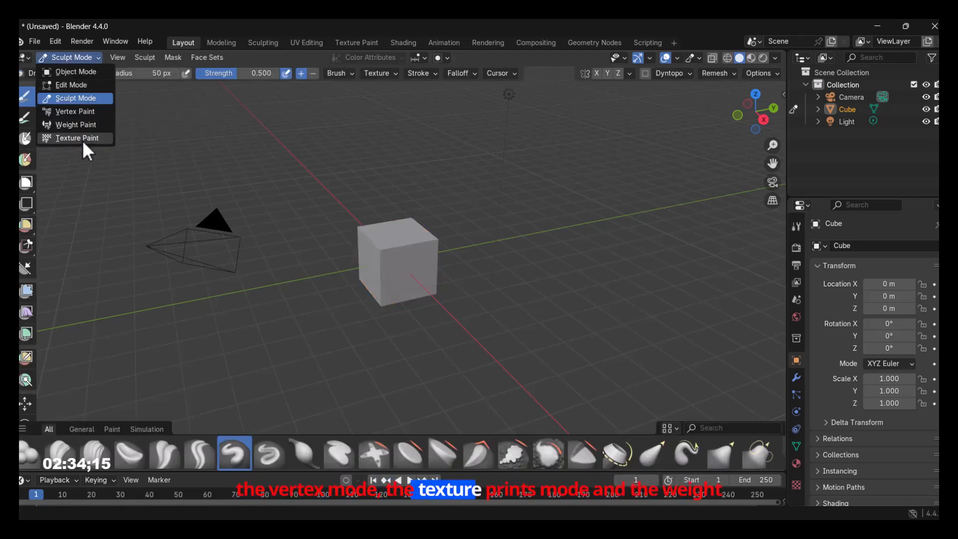
{"action": "left_click", "coordinate": [88, 71]}
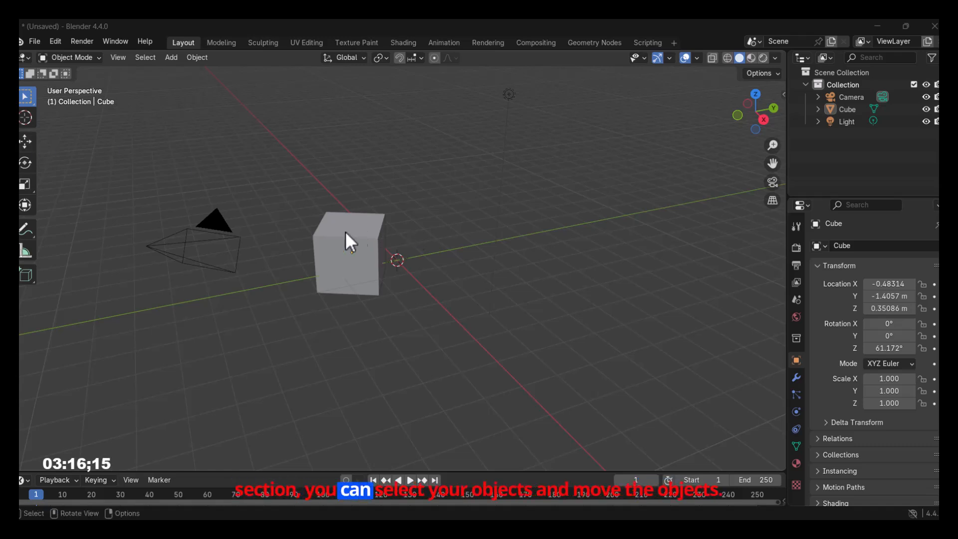
Move the cube along Y, along Z and freely with the Move gizmo, to about X 0.08 m, Y -0.18 m, Z 0.51 m.
{"action": "left_click", "coordinate": [355, 247]}
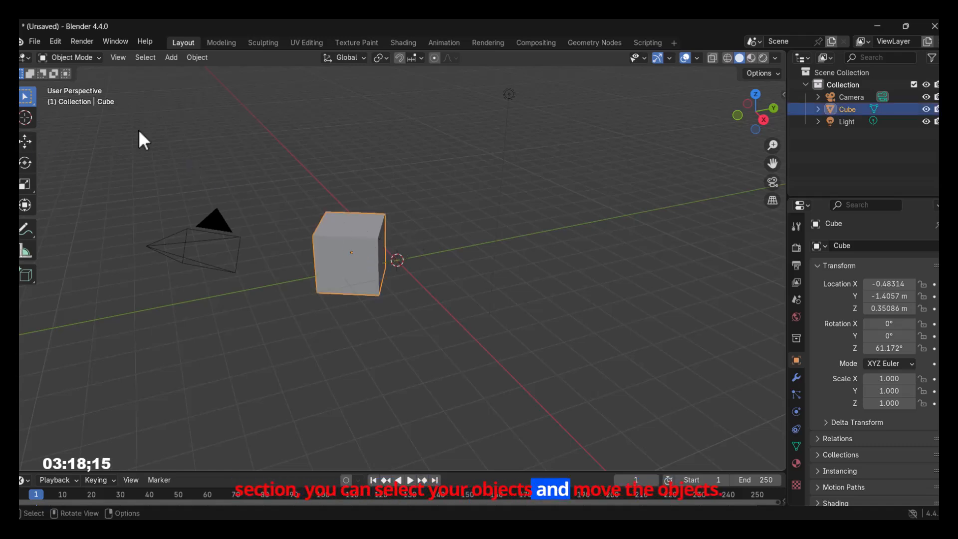
{"action": "left_click", "coordinate": [22, 143]}
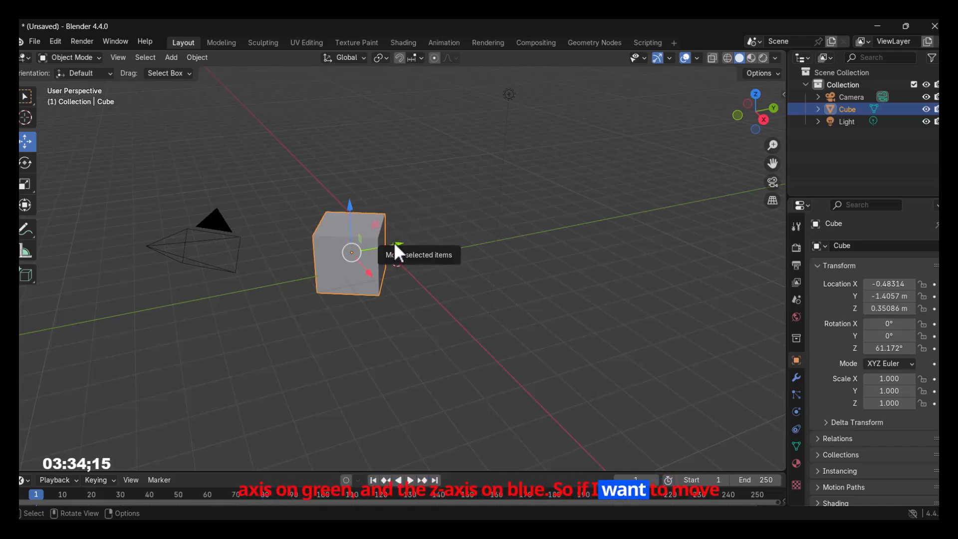
{"action": "left_click_drag", "start_coordinate": [394, 242], "coordinate": [339, 275]}
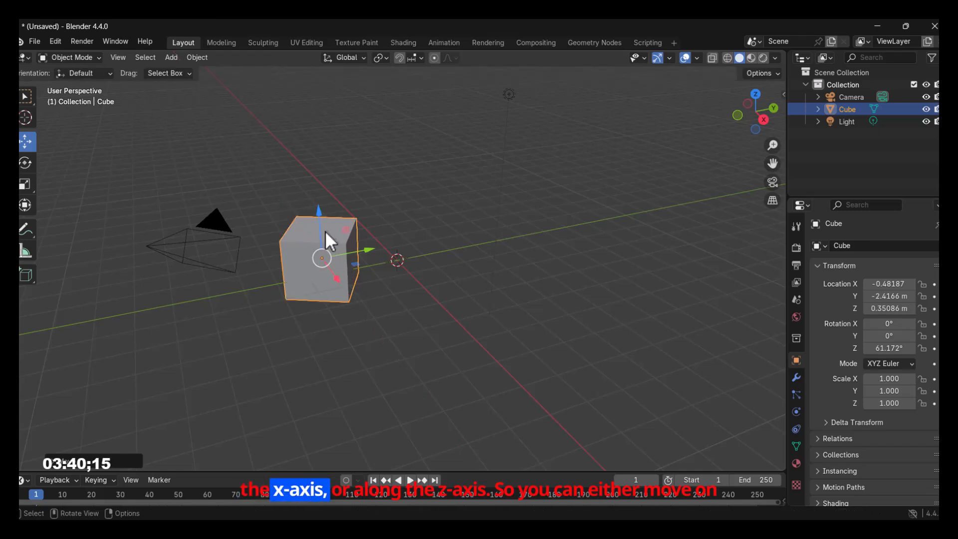
{"action": "left_click_drag", "start_coordinate": [316, 214], "coordinate": [361, 228]}
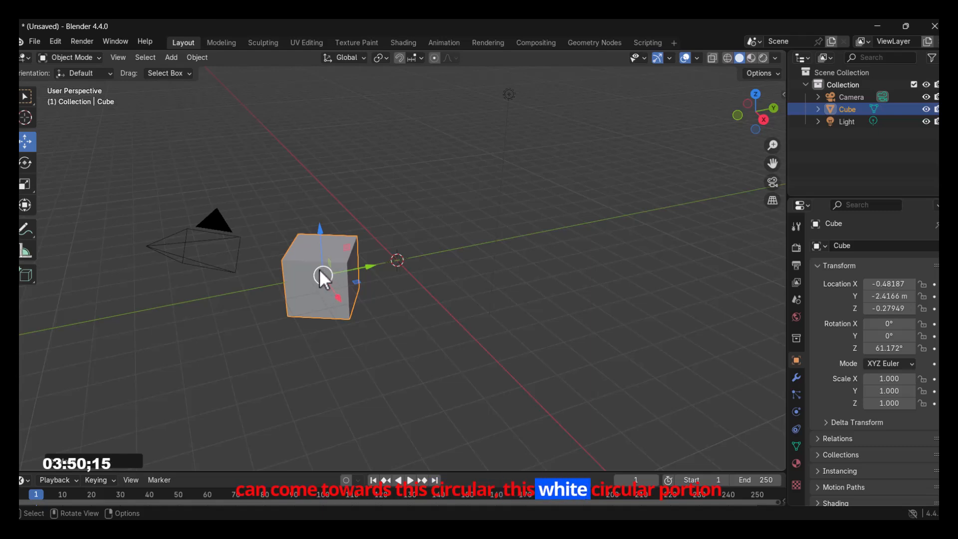
{"action": "left_click_drag", "start_coordinate": [323, 276], "coordinate": [392, 239]}
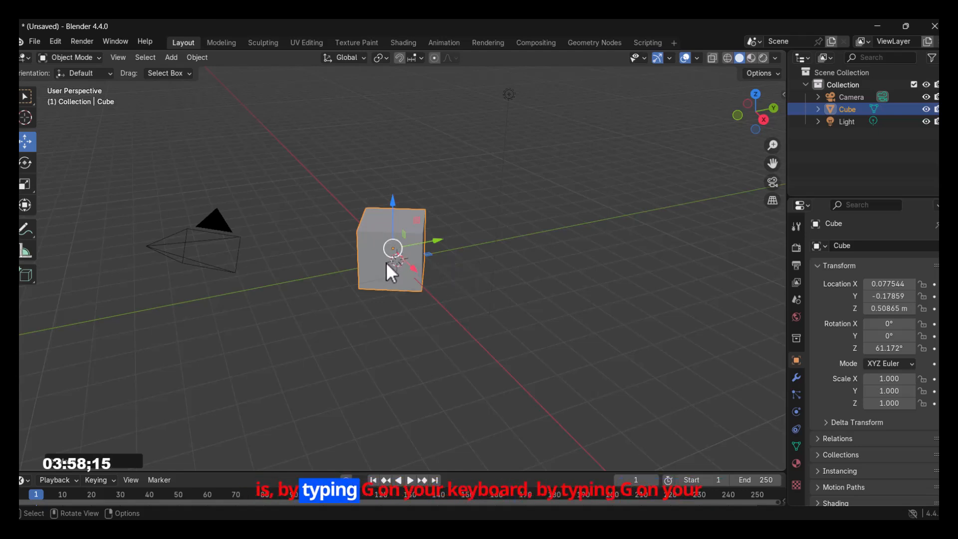
Try moving the cube constrained to the X, Y and Z axes in turn, and cancel the move.
{"action": "key", "text": "g"}
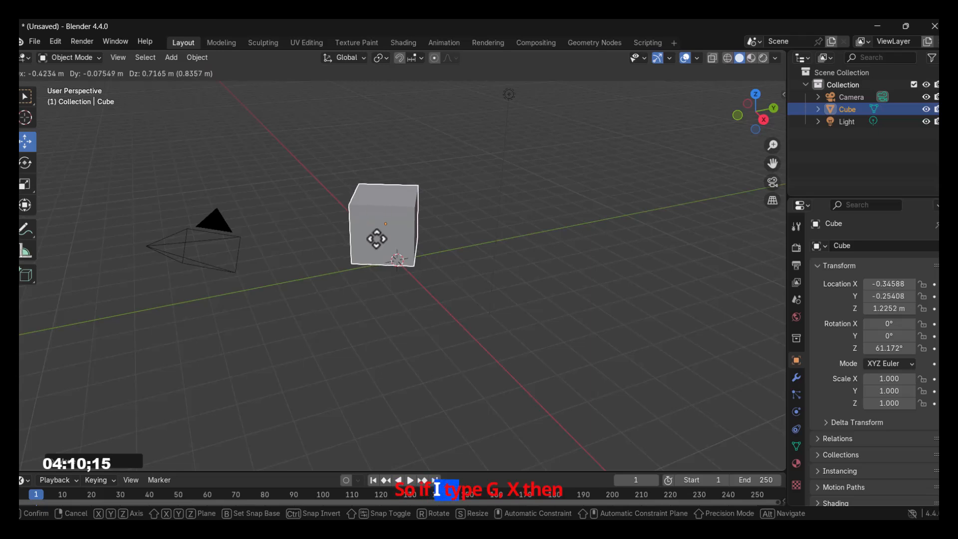
{"action": "key", "text": "x"}
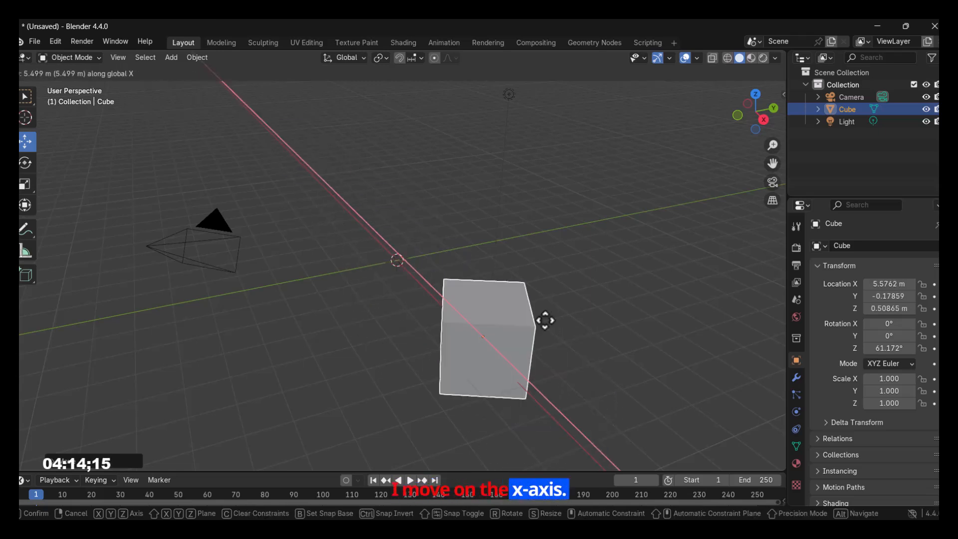
{"action": "key", "text": "y"}
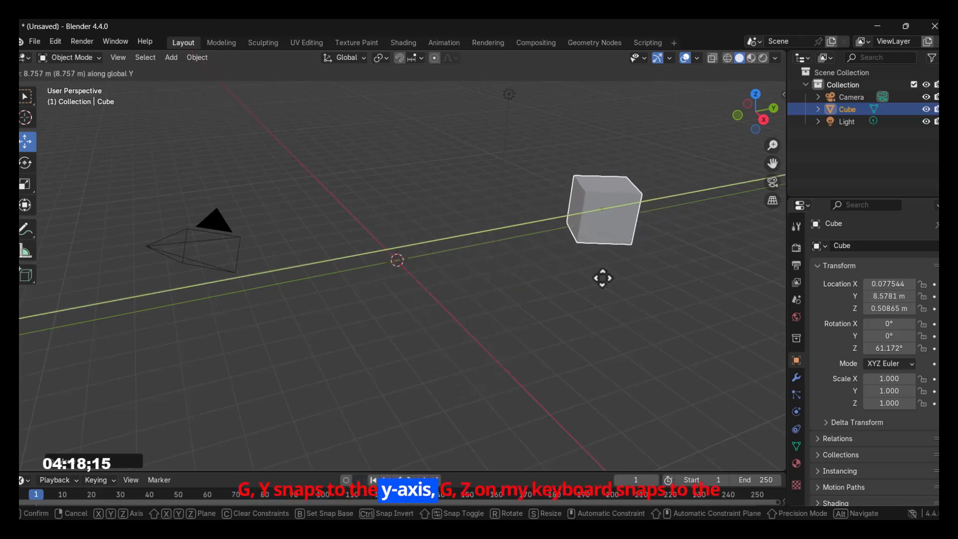
{"action": "key", "text": "z"}
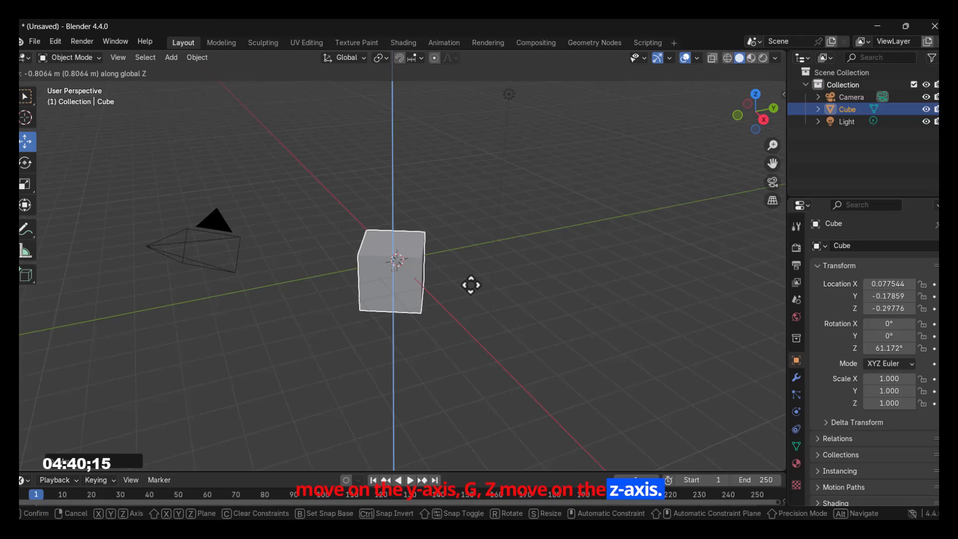
{"action": "key", "text": "Escape"}
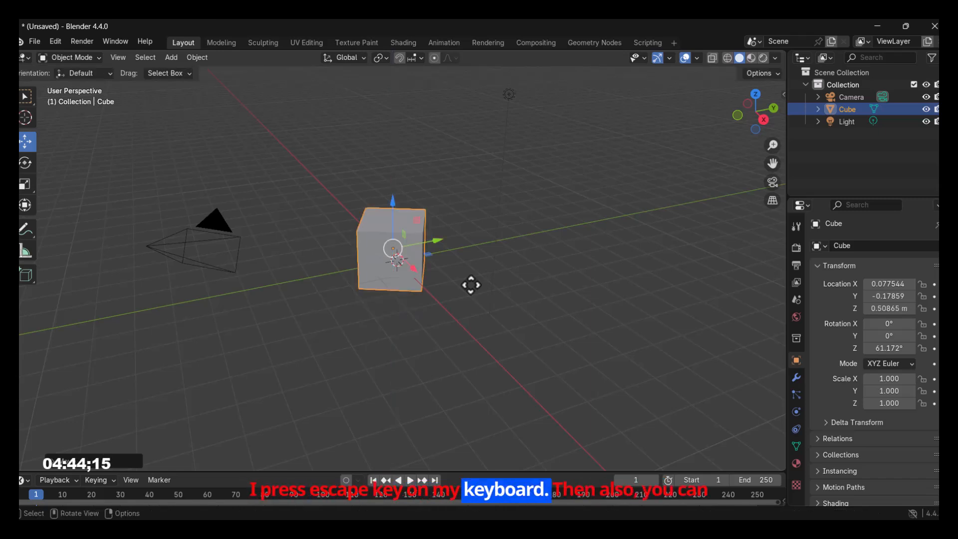
Rotate the cube with the Rotate gizmo to about X -10°, Y 72°, Z -64°.
{"action": "left_click", "coordinate": [24, 162]}
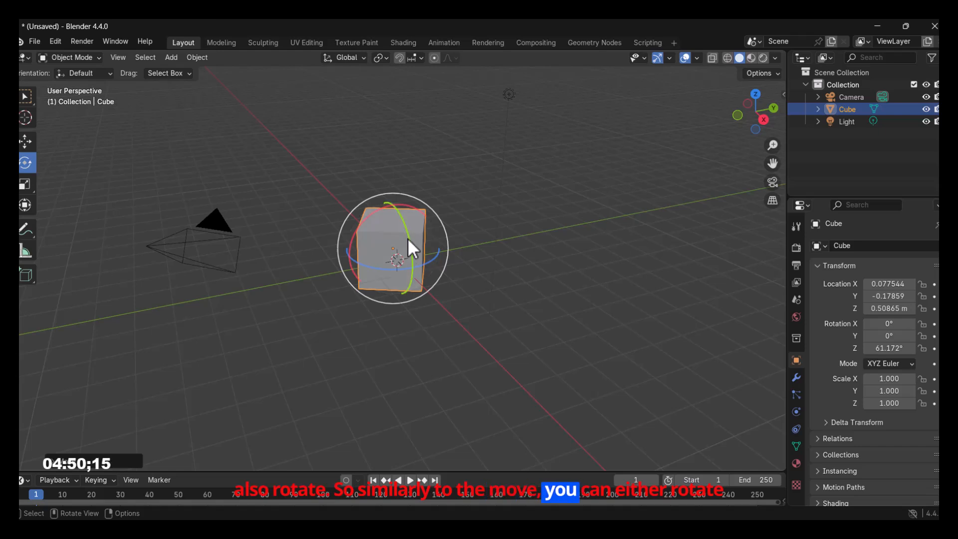
{"action": "left_click_drag", "start_coordinate": [409, 234], "coordinate": [396, 250]}
{"action": "left_click_drag", "start_coordinate": [387, 206], "coordinate": [409, 220]}
{"action": "left_click_drag", "start_coordinate": [423, 262], "coordinate": [449, 263]}
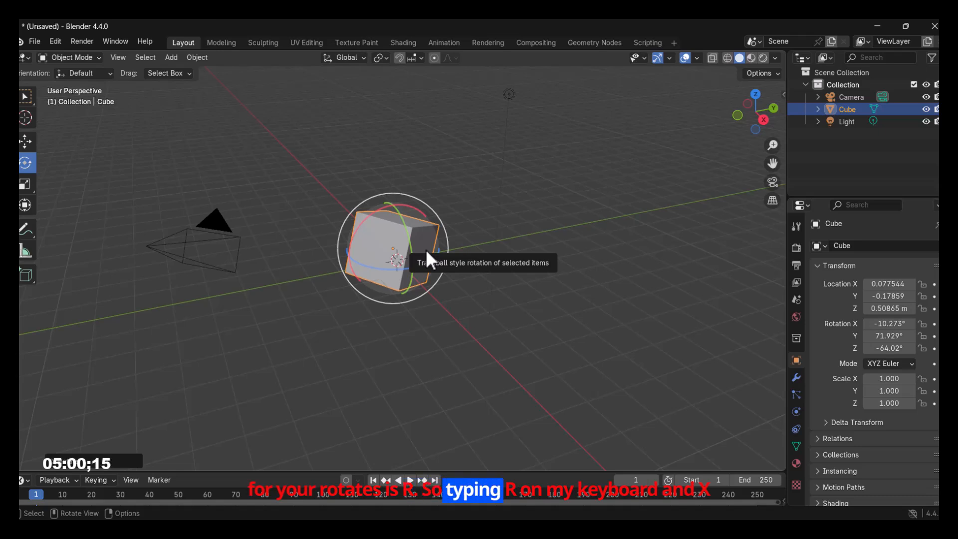
Try rotating the cube constrained to the X, Y and Z axes in turn, and cancel the rotation.
{"action": "key", "text": "r"}
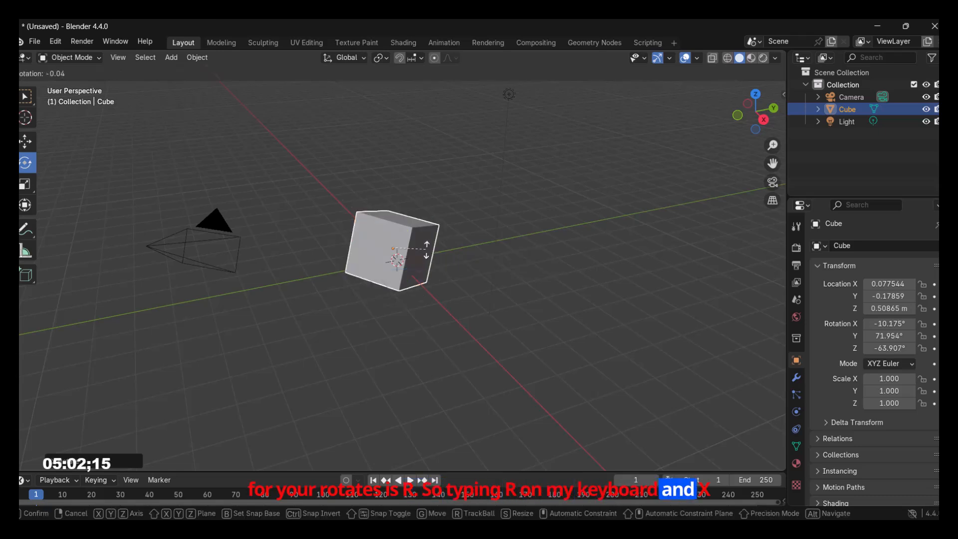
{"action": "key", "text": "x"}
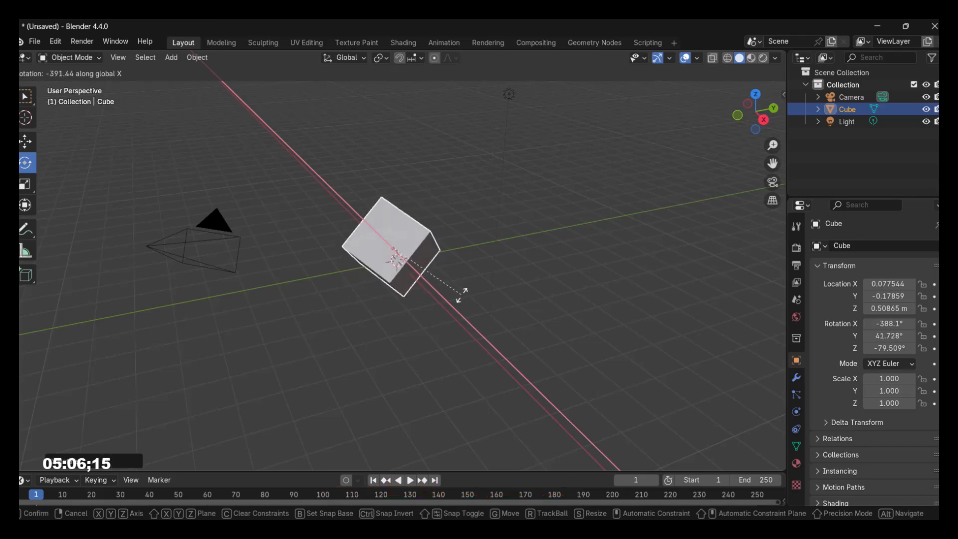
{"action": "key", "text": "y"}
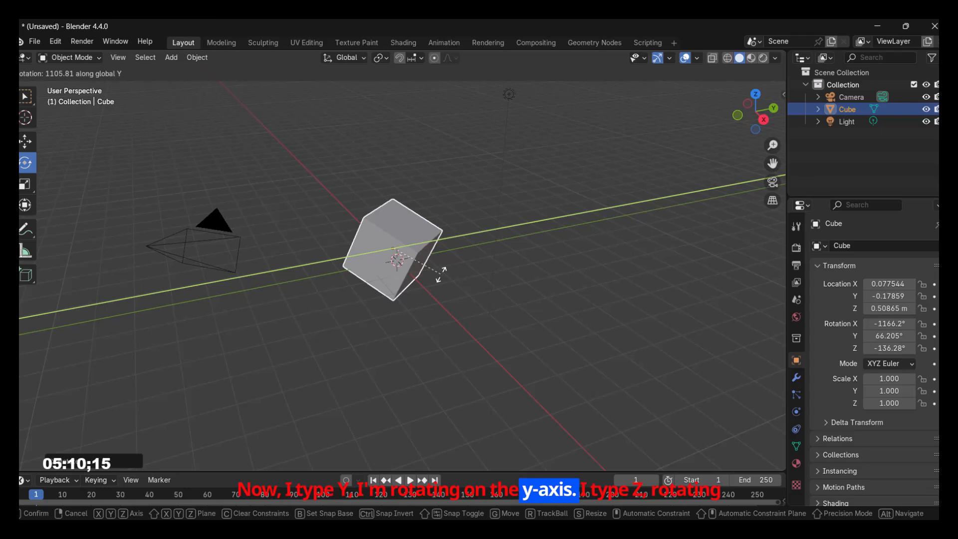
{"action": "key", "text": "z"}
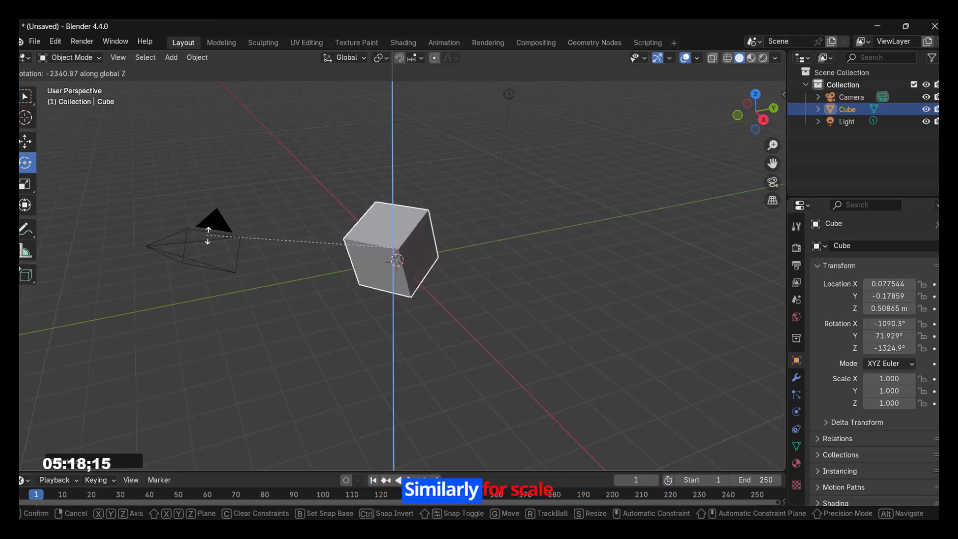
{"action": "key", "text": "Escape"}
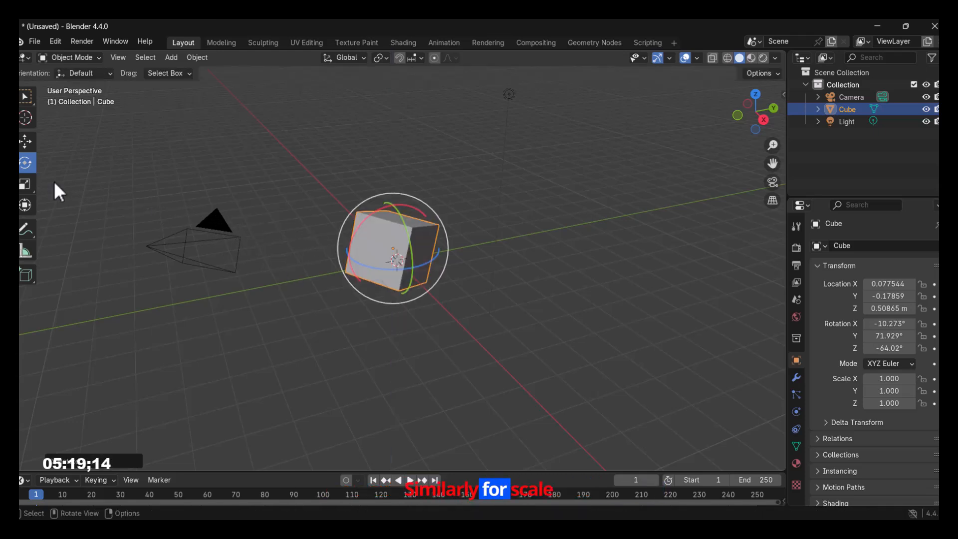
Scale the cube with the Scale gizmo's axis handles to about X 0.80, Y 0.74, Z 0.94.
{"action": "left_click", "coordinate": [25, 184]}
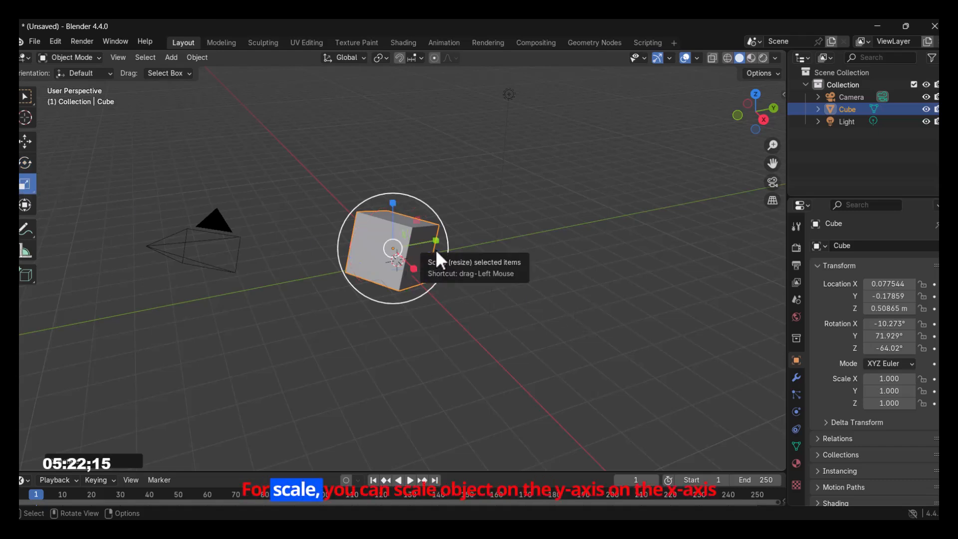
{"action": "left_click_drag", "start_coordinate": [435, 238], "coordinate": [412, 237]}
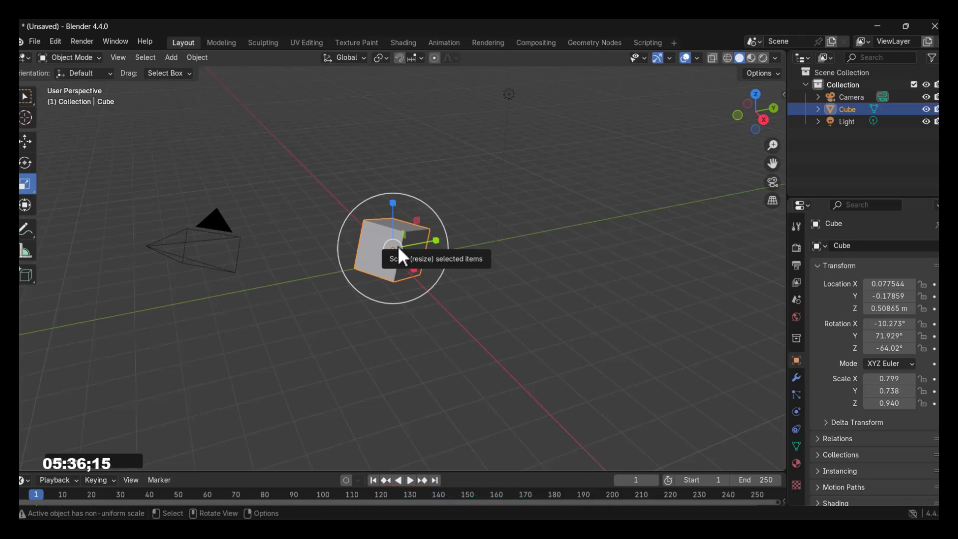
Try scaling the cube constrained to the X axis and to the Y axis, and cancel the scaling.
{"action": "key", "text": "s"}
{"action": "key", "text": "x"}
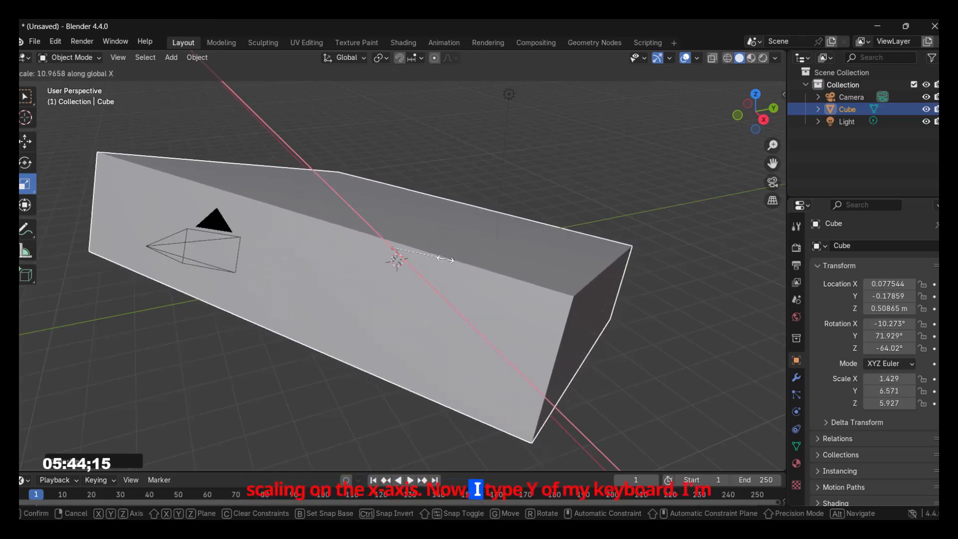
{"action": "key", "text": "y"}
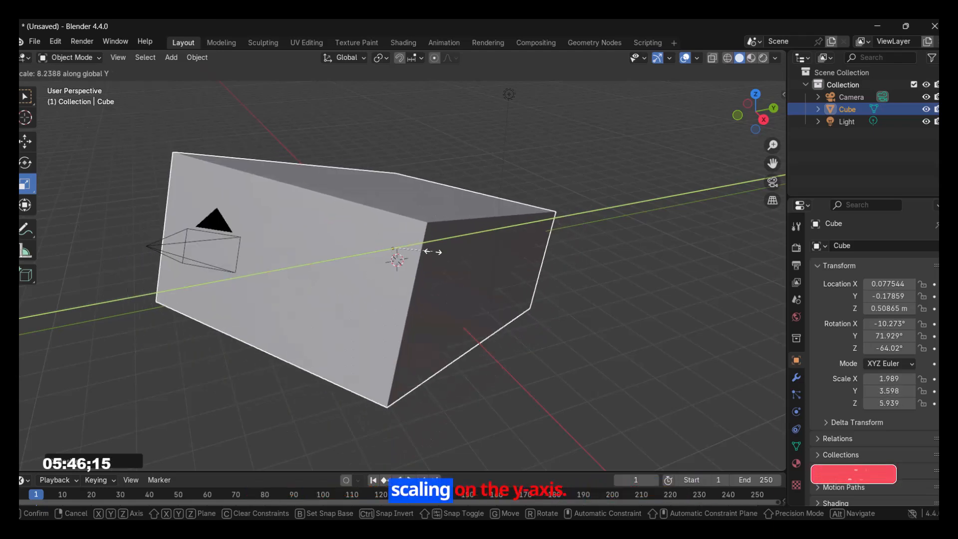
{"action": "right_click", "coordinate": [409, 275]}
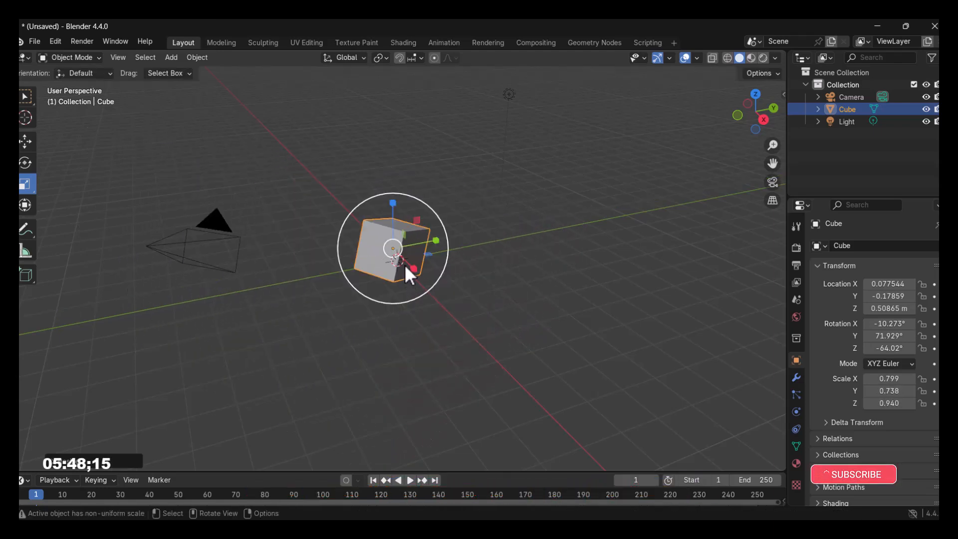
Scale the cube uniformly with the Scale gizmo's white circle to about X -1.47, Y -1.36, Z -1.73.
{"action": "left_click_drag", "start_coordinate": [396, 247], "coordinate": [396, 259]}
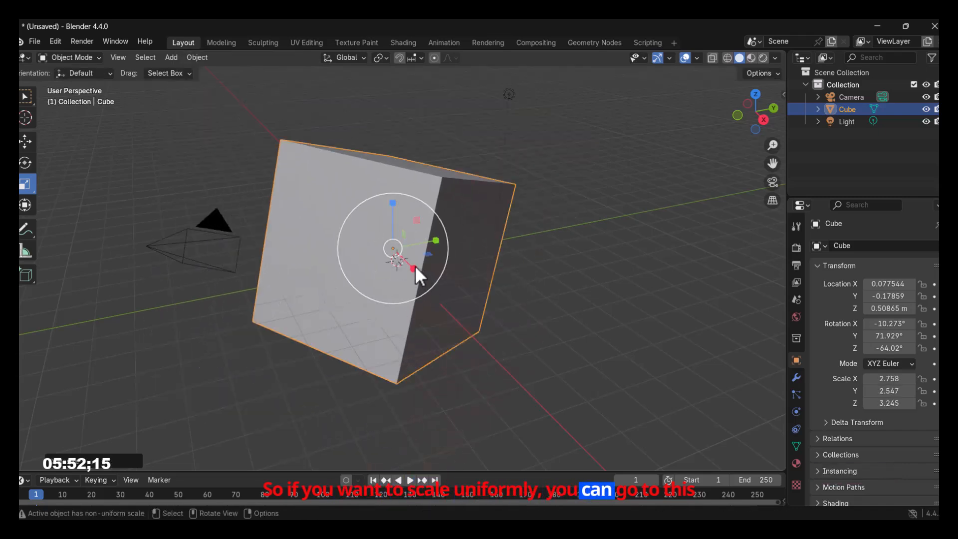
{"action": "left_click_drag", "start_coordinate": [422, 238], "coordinate": [449, 269]}
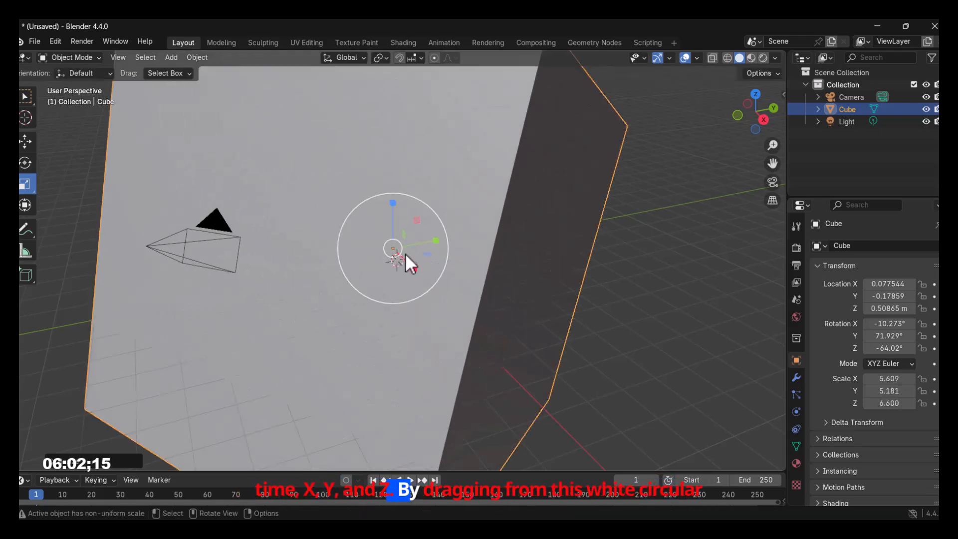
{"action": "left_click_drag", "start_coordinate": [415, 238], "coordinate": [397, 252]}
{"action": "left_click_drag", "start_coordinate": [352, 228], "coordinate": [397, 251]}
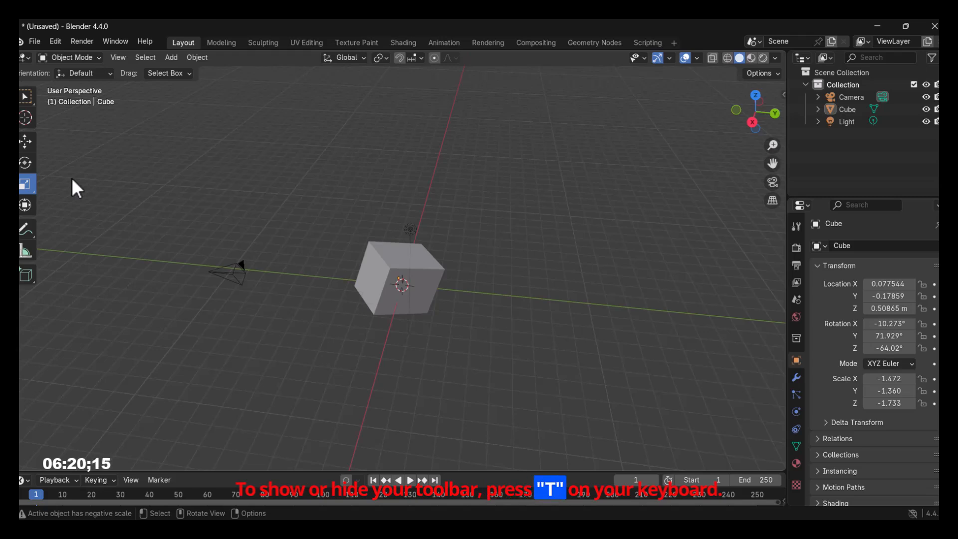
Hide and show the viewport's toolbar several times, leaving it shown.
{"action": "key", "text": "t"}
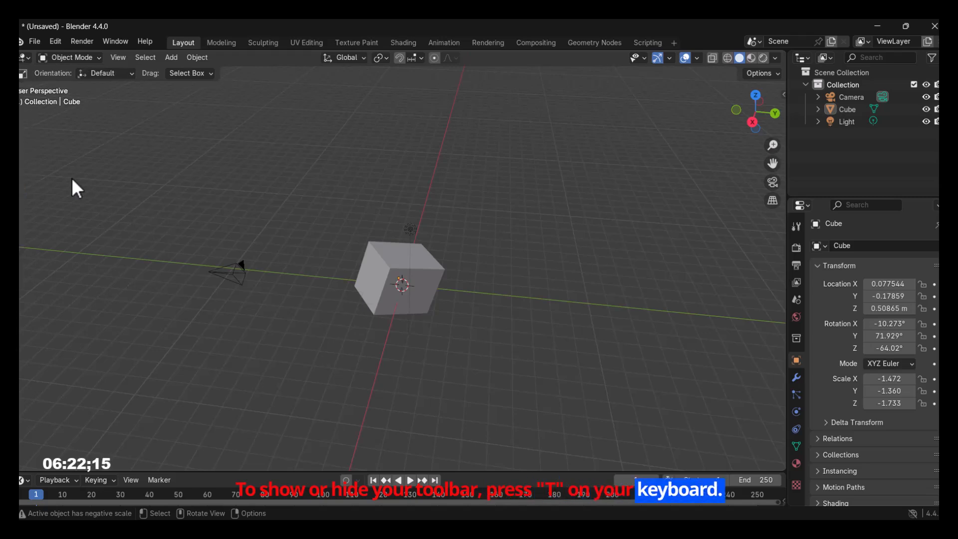
{"action": "key", "text": "t"}
{"action": "key", "text": "t"}
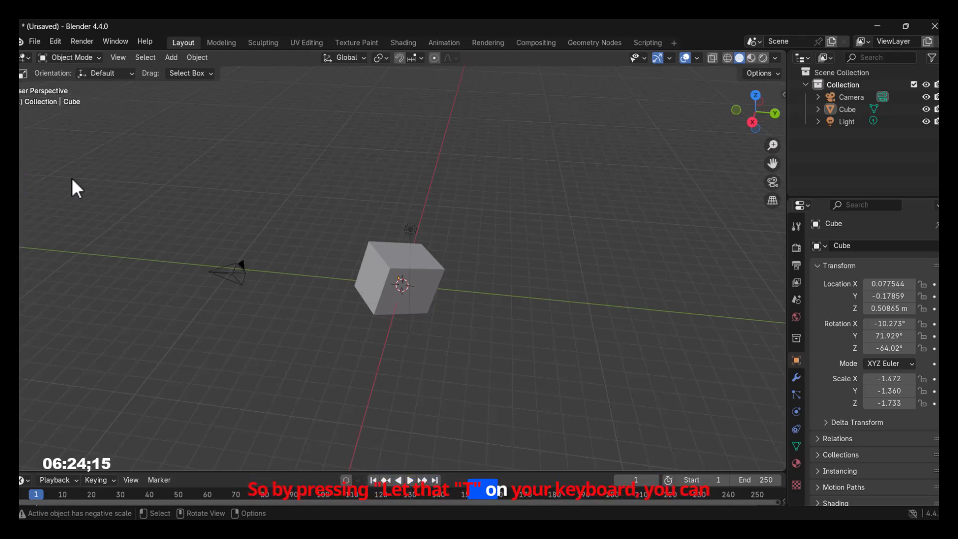
{"action": "key", "text": "t"}
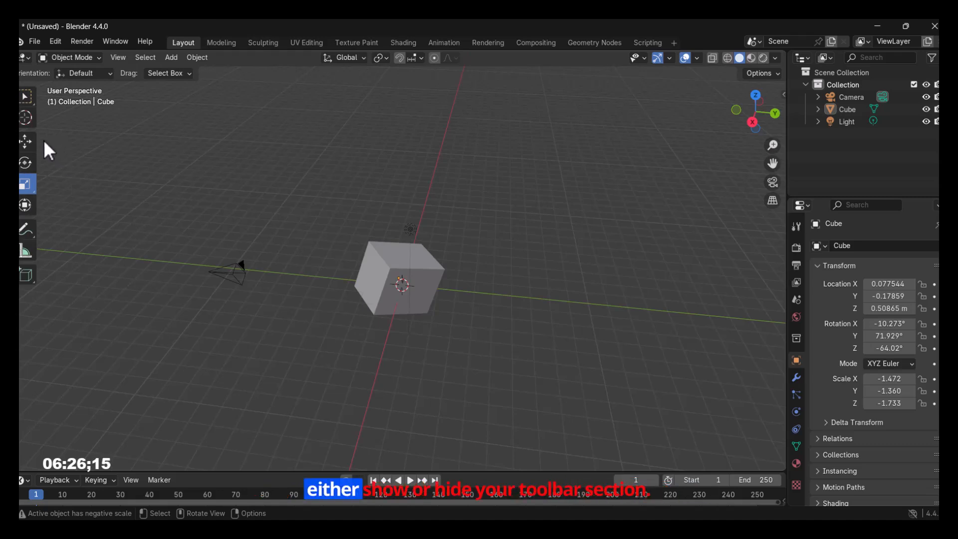
{"action": "key", "text": "t"}
{"action": "key", "text": "t"}
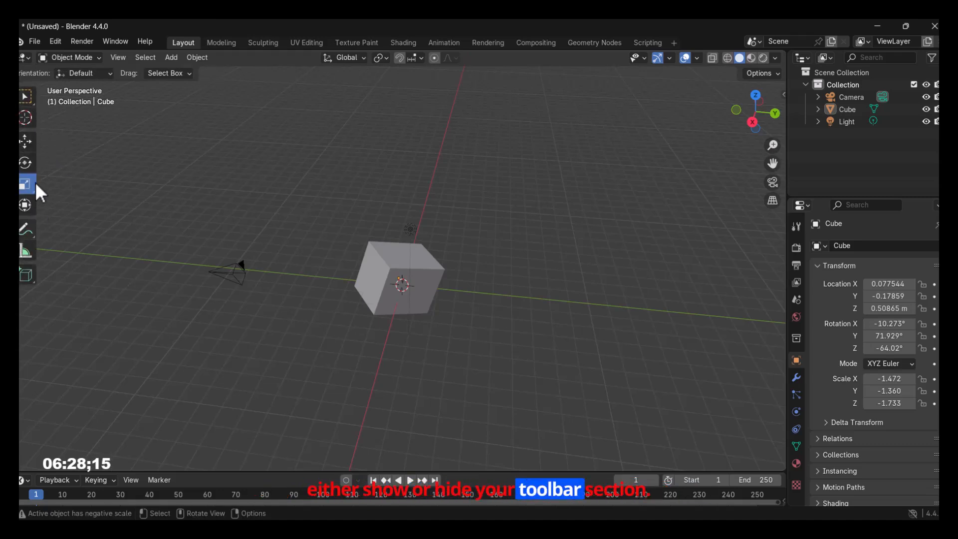
{"action": "key", "text": "t"}
{"action": "key", "text": "t"}
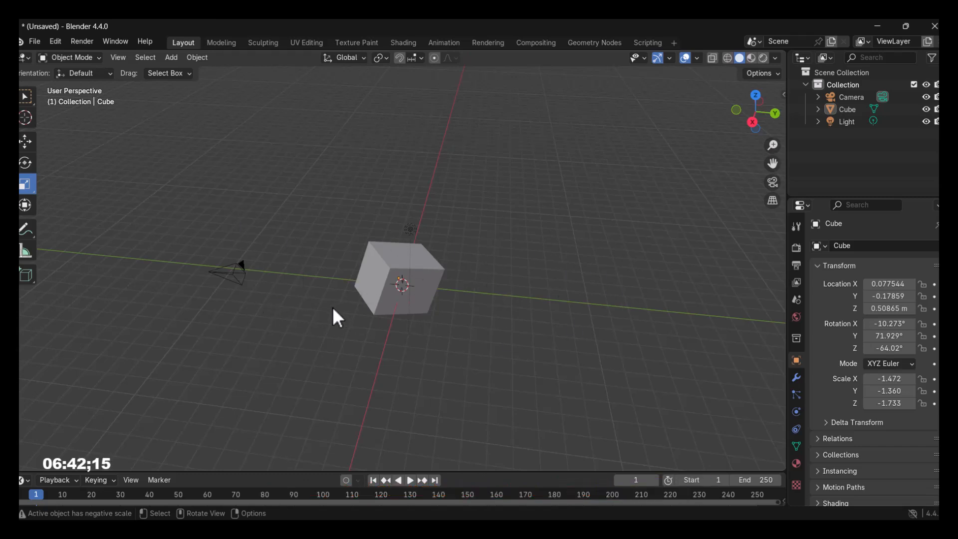
Select the camera, the light and the cube in turn, going through all three twice and ending on the cube.
{"action": "left_click", "coordinate": [239, 280]}
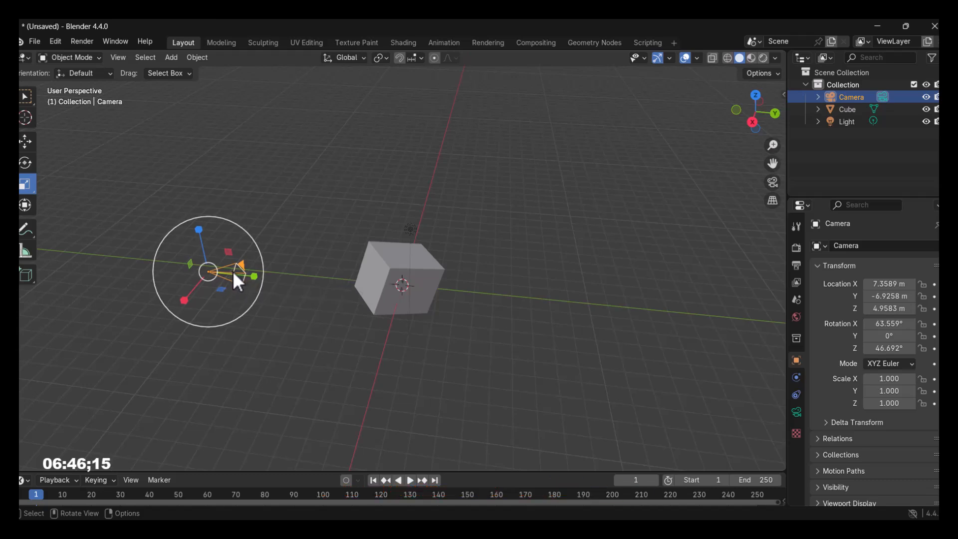
{"action": "left_click", "coordinate": [414, 227]}
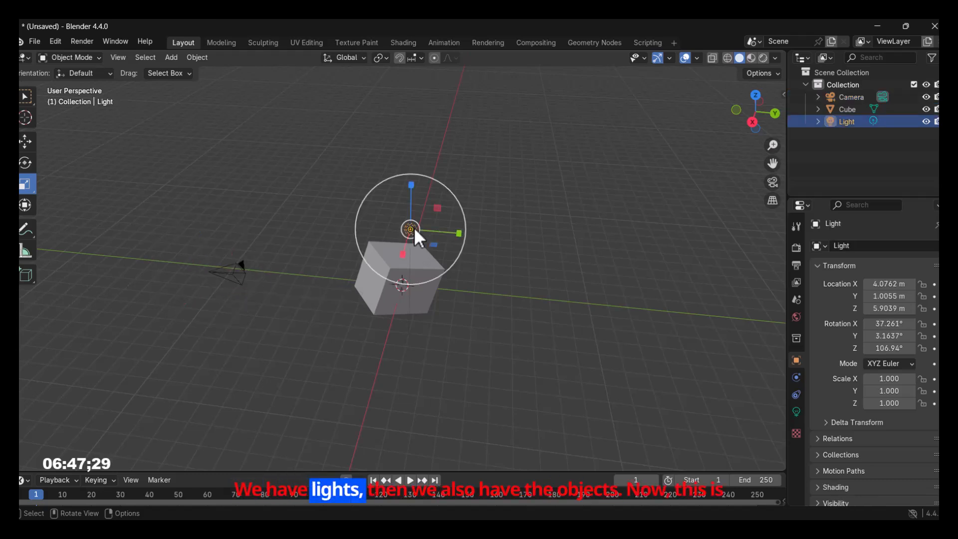
{"action": "left_click", "coordinate": [368, 285]}
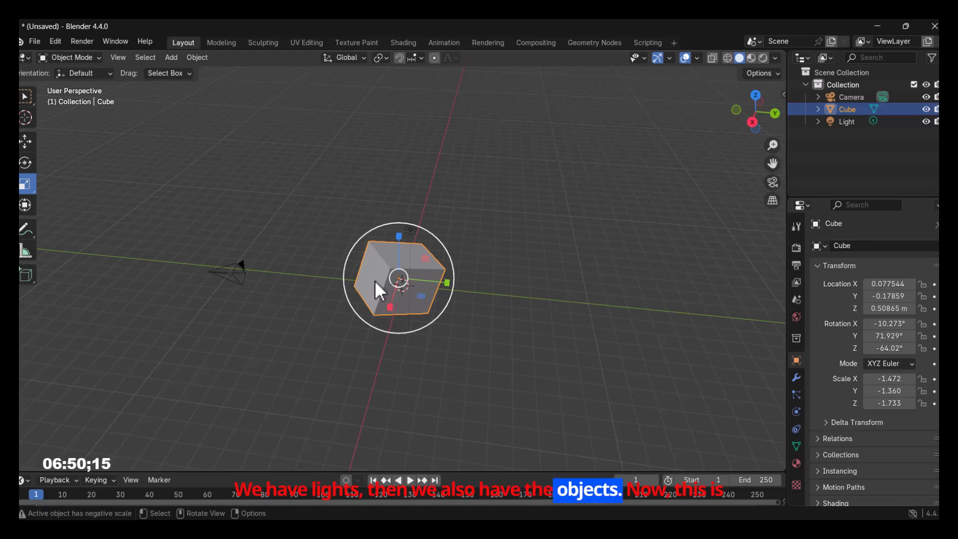
{"action": "mouse_move", "coordinate": [373, 283]}
{"action": "middle_mouse_down"}
{"action": "mouse_move", "coordinate": [396, 283]}
{"action": "mouse_move", "coordinate": [378, 284]}
{"action": "middle_mouse_up"}
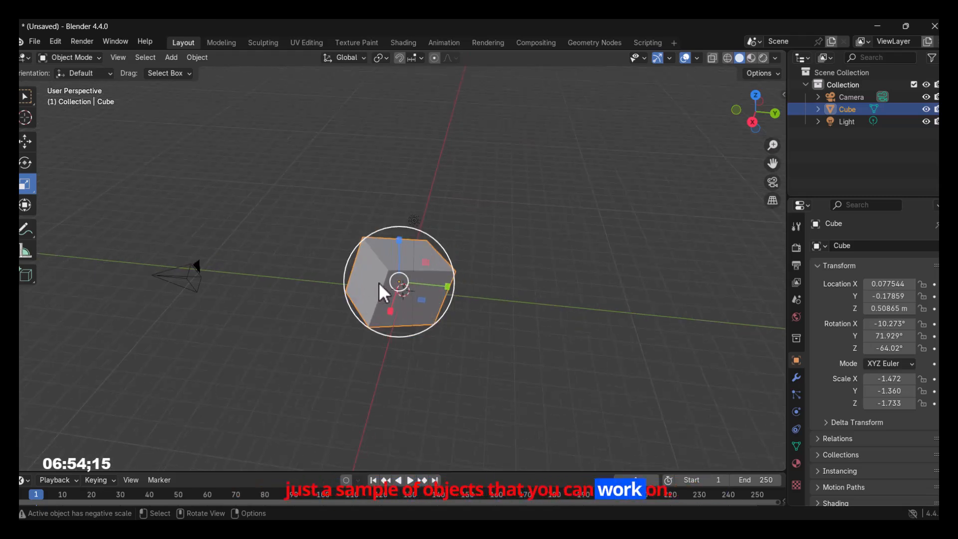
{"action": "left_click", "coordinate": [195, 278]}
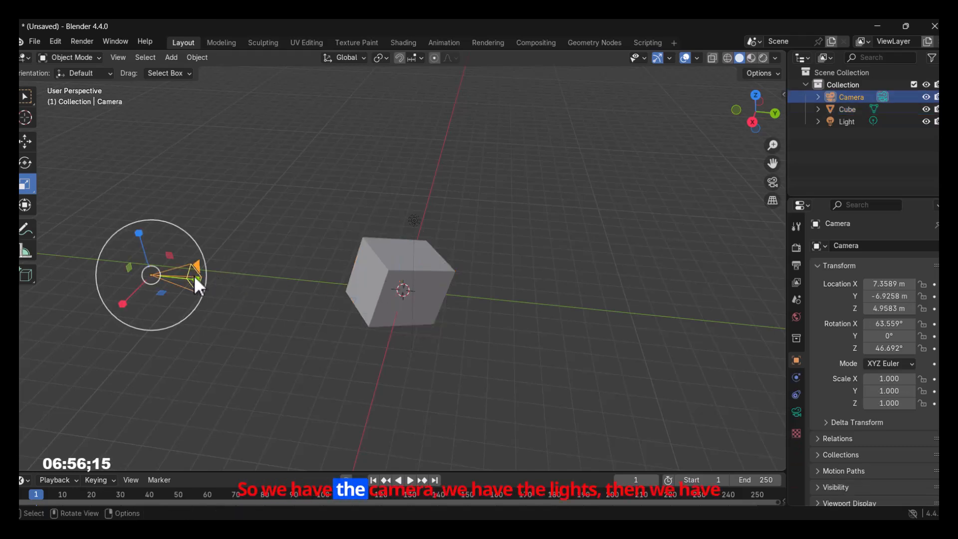
{"action": "left_click", "coordinate": [418, 219]}
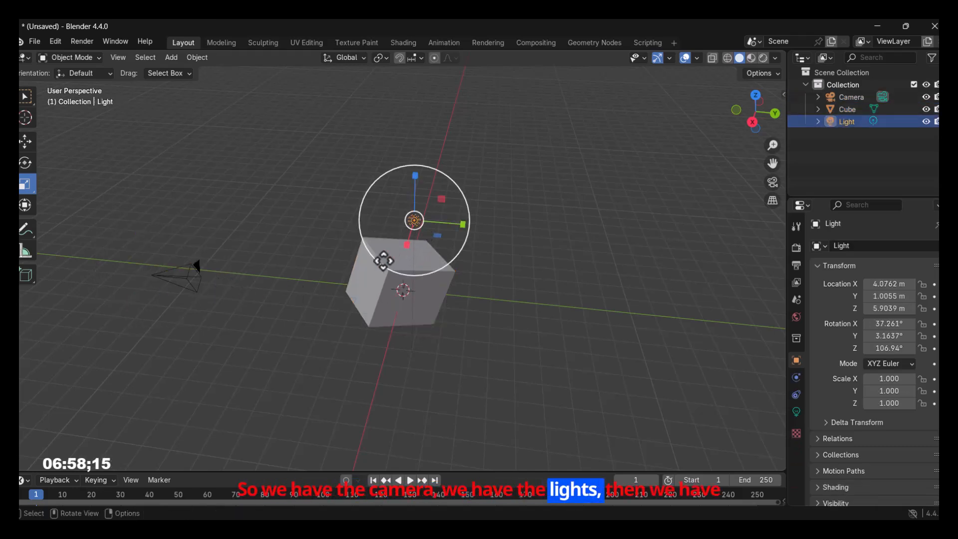
{"action": "left_click", "coordinate": [376, 282]}
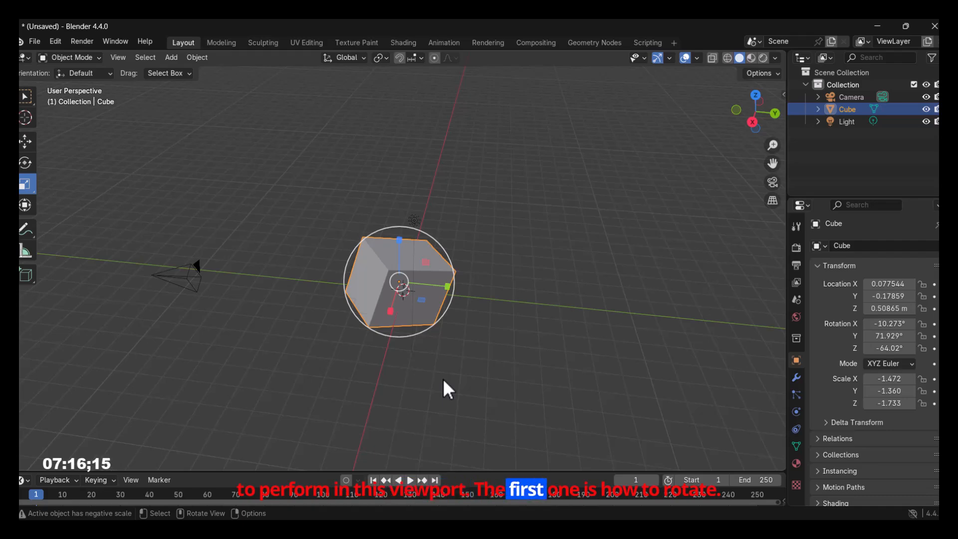
Orbit the view around the cube and pan it across the viewport.
{"action": "middle_click_drag", "start_coordinate": [450, 378], "coordinate": [477, 390]}
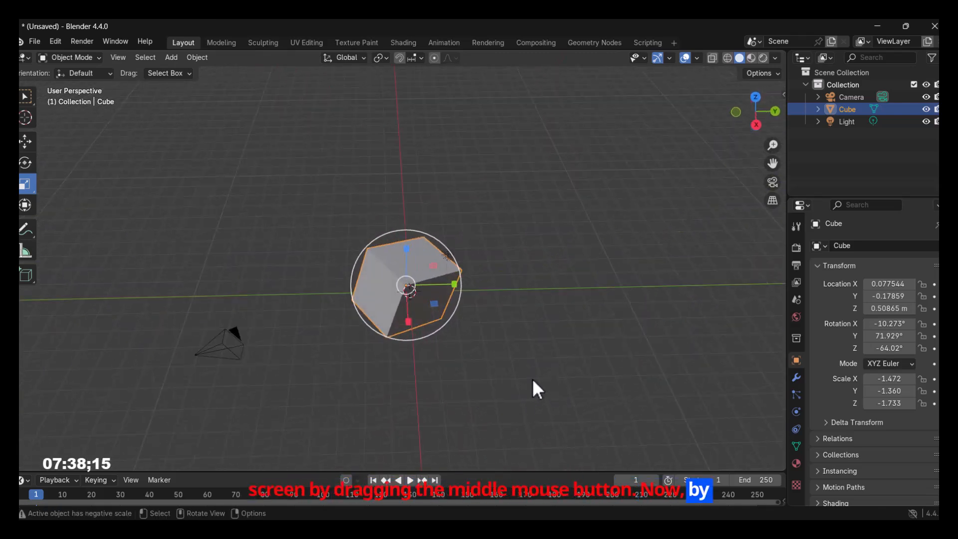
{"action": "key", "text": "shift"}
{"action": "middle_click_drag", "start_coordinate": [520, 371], "coordinate": [534, 391], "text": "shift"}
Zoom in and out on the cube repeatedly to view it close up and from farther away.
{"action": "scroll", "coordinate": [494, 355], "scroll_direction": "up", "scroll_amount": 3}
{"action": "scroll", "coordinate": [494, 355], "scroll_direction": "down", "scroll_amount": 3}
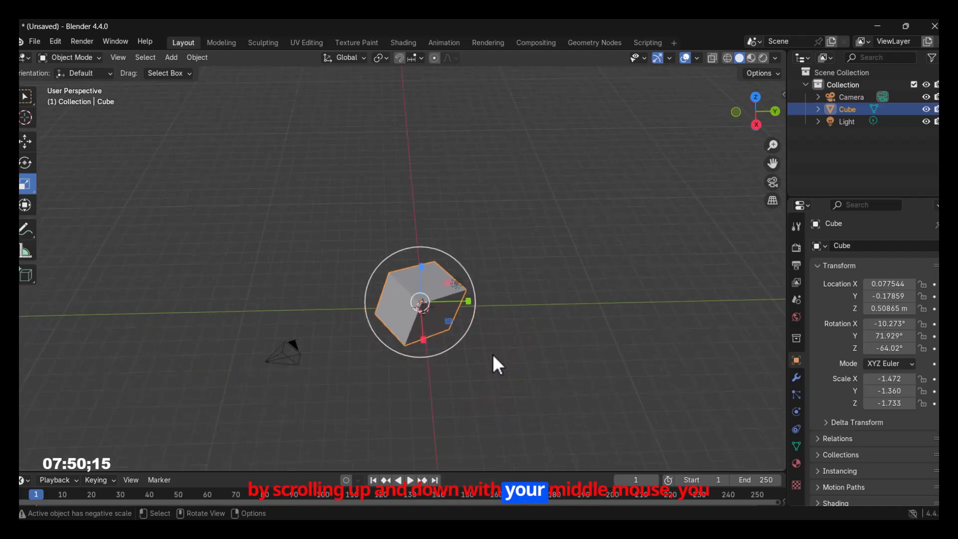
{"action": "scroll", "coordinate": [493, 354], "scroll_direction": "up", "scroll_amount": 3}
{"action": "scroll", "coordinate": [492, 354], "scroll_direction": "down", "scroll_amount": 3}
{"action": "scroll", "coordinate": [490, 354], "scroll_direction": "up", "scroll_amount": 3}
{"action": "scroll", "coordinate": [489, 354], "scroll_direction": "down", "scroll_amount": 3}
{"action": "scroll", "coordinate": [489, 354], "scroll_direction": "down", "scroll_amount": 2}
{"action": "scroll", "coordinate": [489, 354], "scroll_direction": "up", "scroll_amount": 2}
{"action": "scroll", "coordinate": [489, 354], "scroll_direction": "up", "scroll_amount": 1}
{"action": "scroll", "coordinate": [489, 354], "scroll_direction": "up", "scroll_amount": 2}
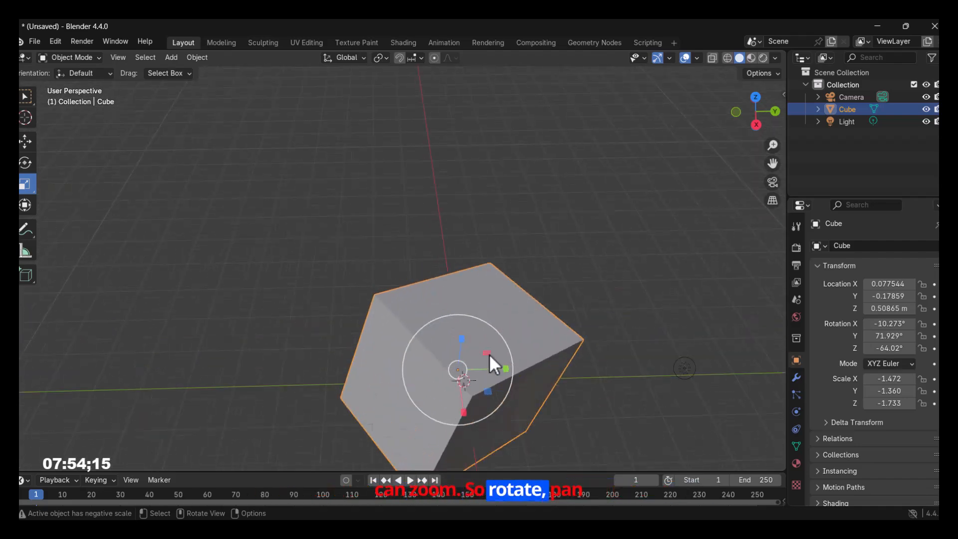
{"action": "scroll", "coordinate": [490, 354], "scroll_direction": "down", "scroll_amount": 2}
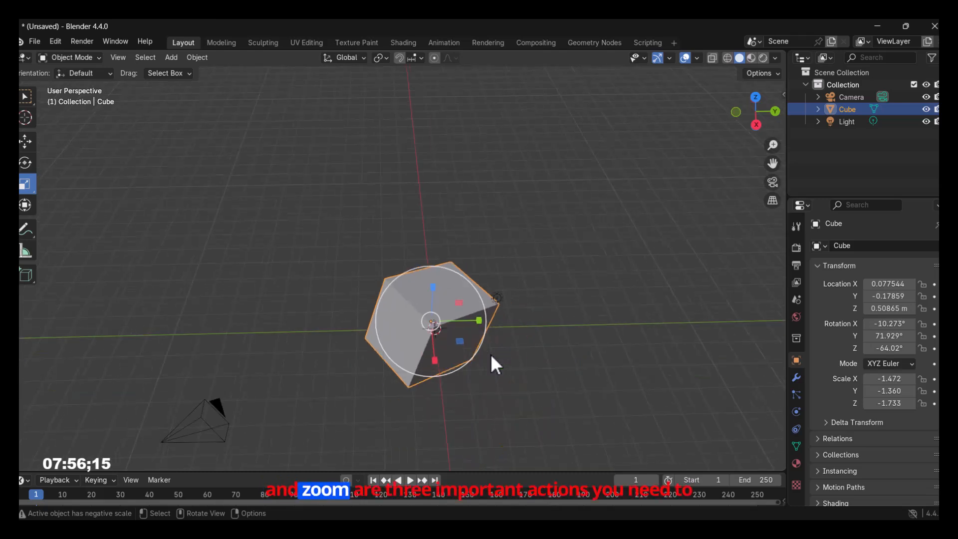
{"action": "scroll", "coordinate": [490, 354], "scroll_direction": "down", "scroll_amount": 2}
{"action": "scroll", "coordinate": [497, 354], "scroll_direction": "up", "scroll_amount": 2}
{"action": "scroll", "coordinate": [466, 341], "scroll_direction": "up", "scroll_amount": 3}
{"action": "scroll", "coordinate": [467, 343], "scroll_direction": "down", "scroll_amount": 2}
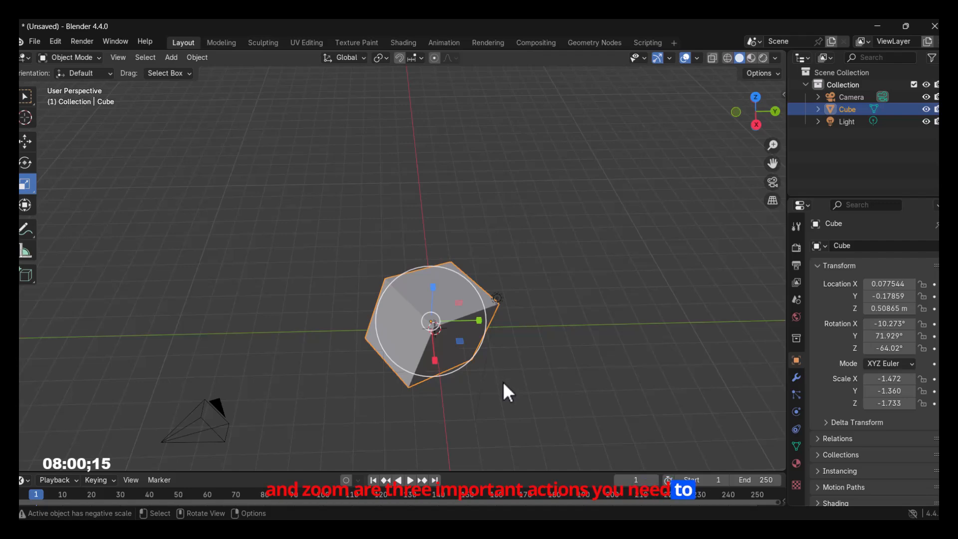
Orbit to a lower viewing angle on the cube, zoom out and pan the view.
{"action": "middle_click_drag", "start_coordinate": [498, 387], "coordinate": [475, 338]}
{"action": "scroll", "coordinate": [476, 340], "scroll_direction": "down", "scroll_amount": 5}
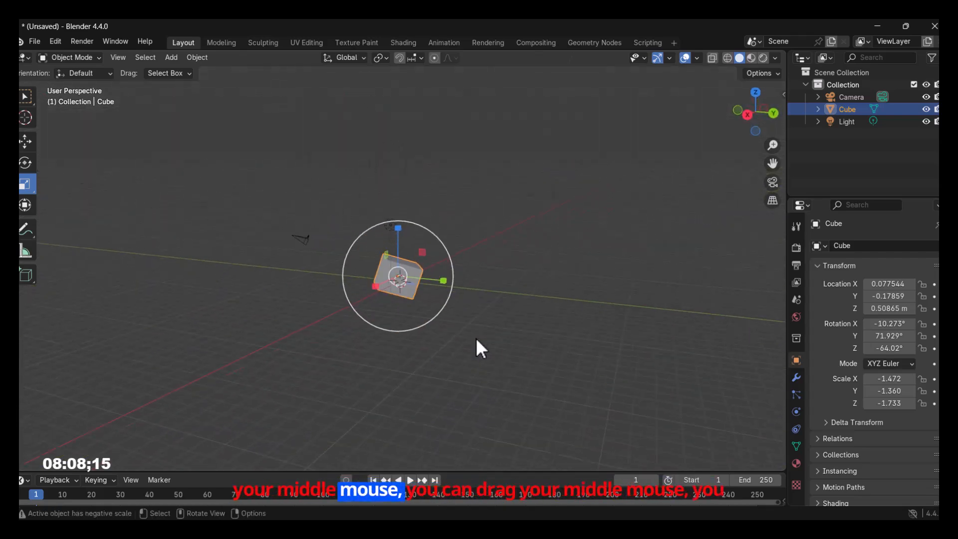
{"action": "middle_click_drag", "start_coordinate": [553, 361], "coordinate": [472, 340], "text": "shift"}
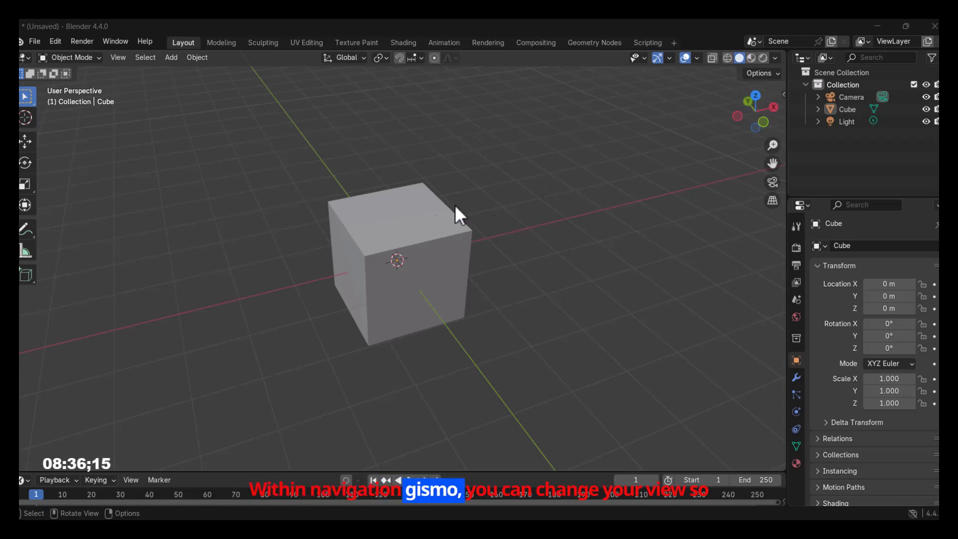
Snap the view through the right, top, bottom, back and left orthographic presets, and orbit back to an angled perspective view of the cube.
{"action": "left_click", "coordinate": [773, 107]}
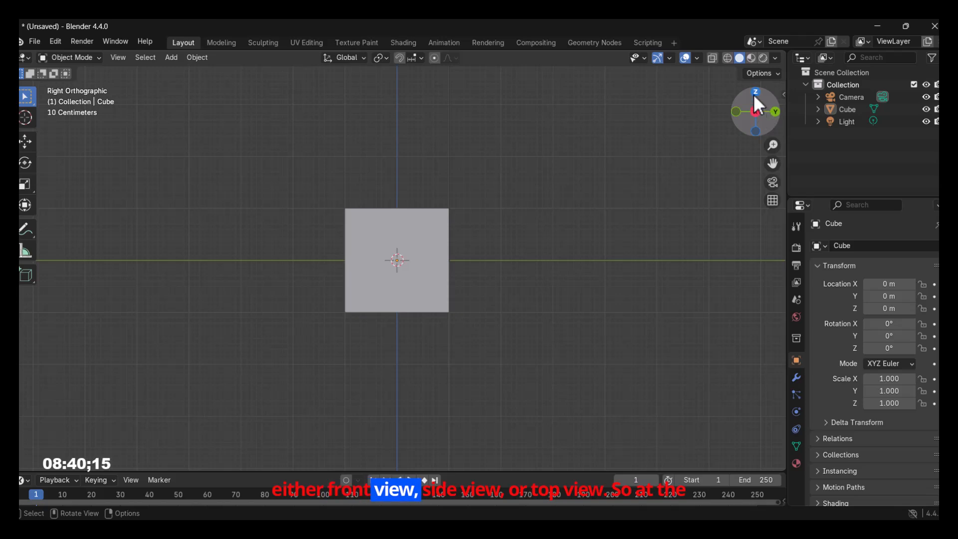
{"action": "left_click", "coordinate": [757, 92]}
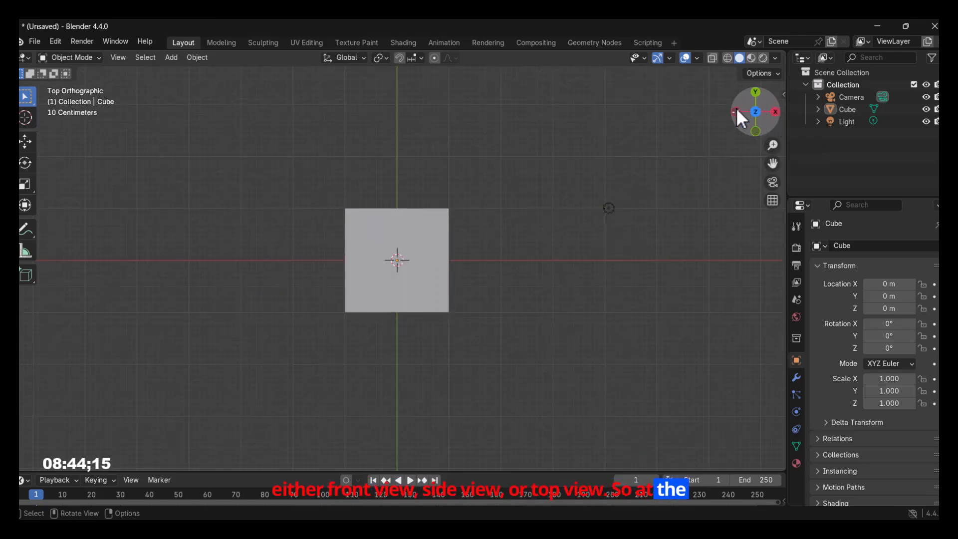
{"action": "left_click", "coordinate": [775, 110]}
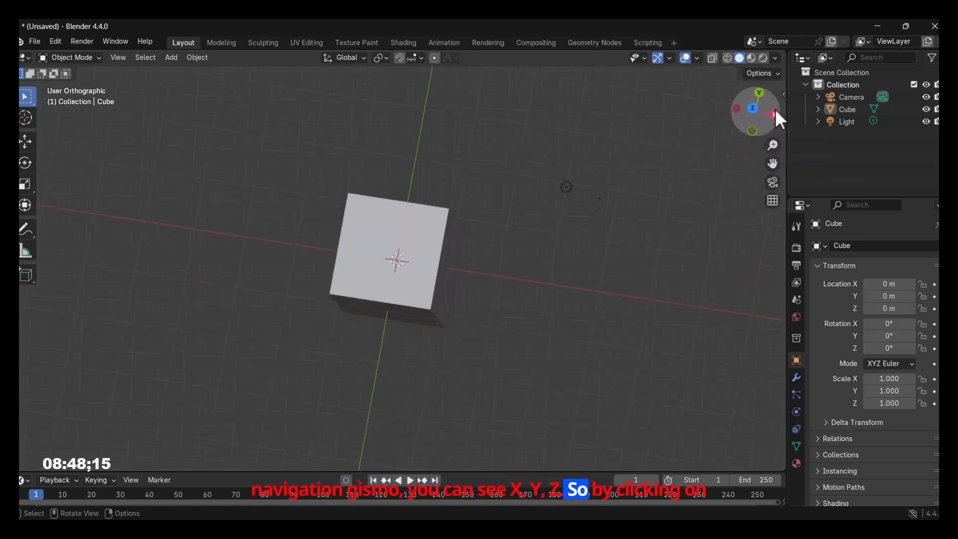
{"action": "left_click", "coordinate": [756, 91]}
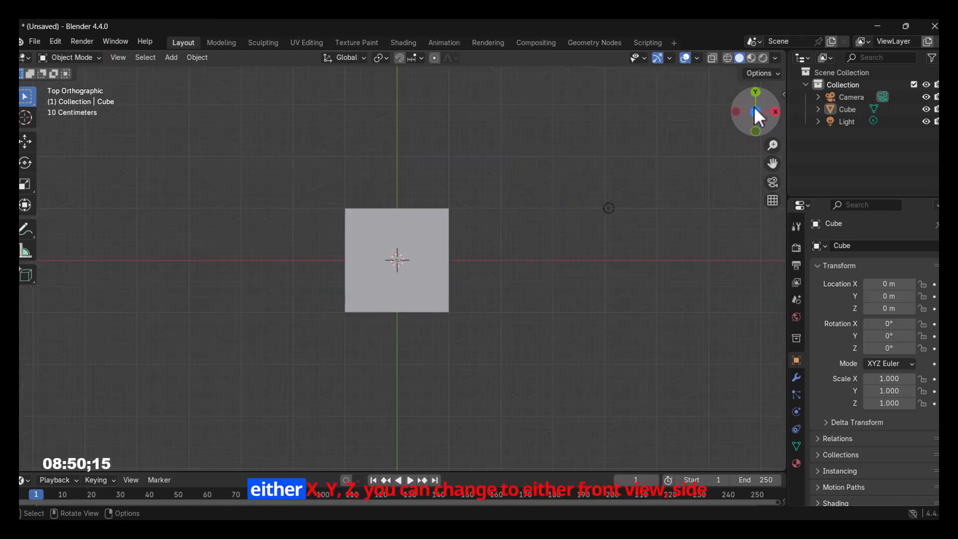
{"action": "left_click_drag", "start_coordinate": [755, 112], "coordinate": [755, 111]}
{"action": "left_click", "coordinate": [756, 109]}
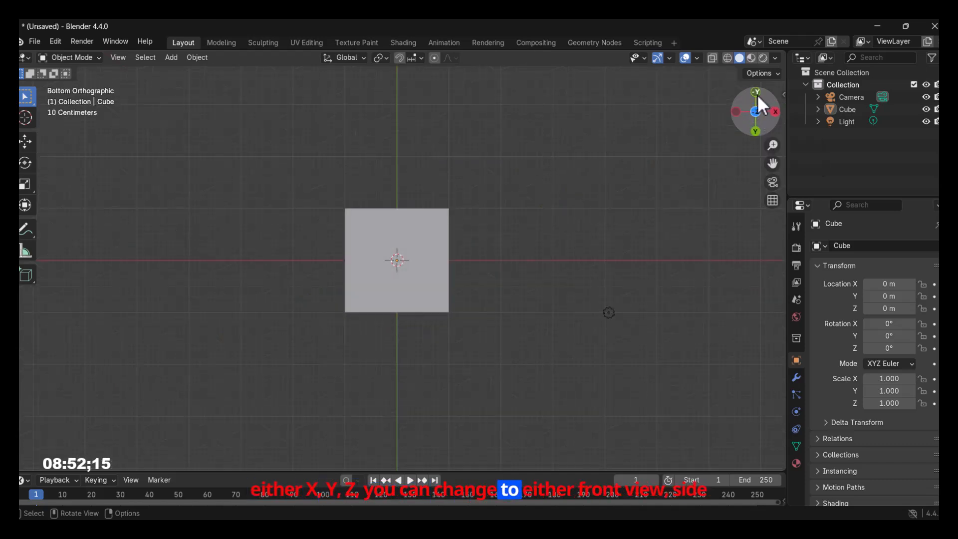
{"action": "left_click", "coordinate": [757, 132]}
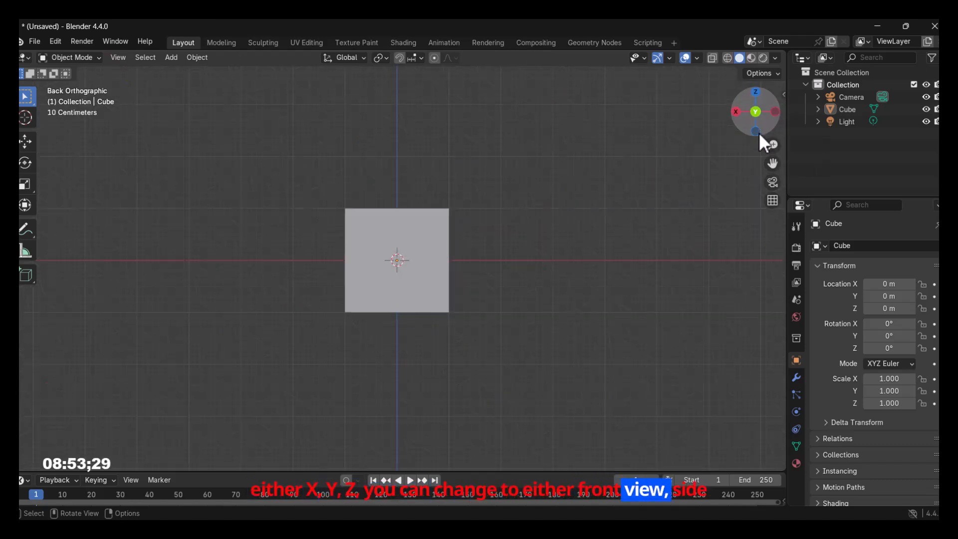
{"action": "left_click", "coordinate": [776, 111]}
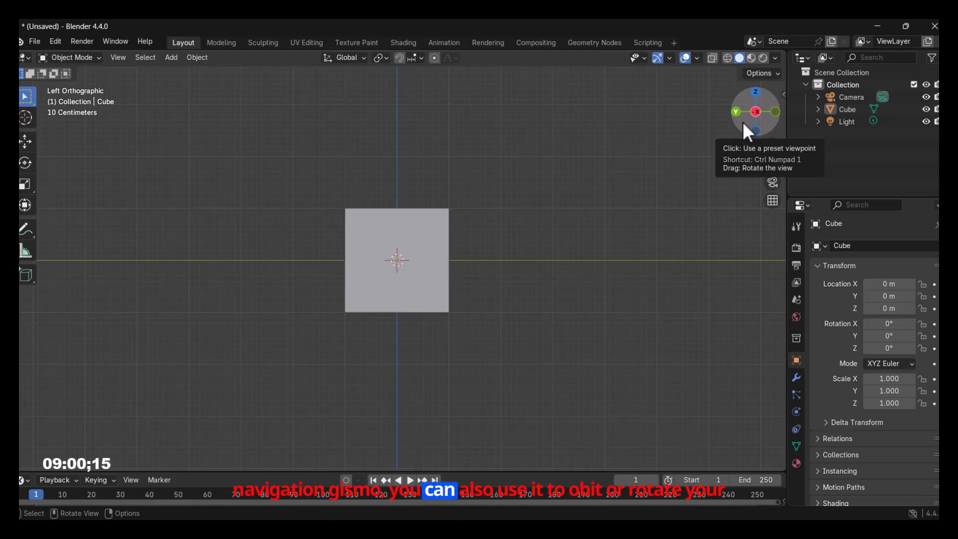
{"action": "left_click_drag", "start_coordinate": [743, 128], "coordinate": [744, 170]}
{"action": "left_click_drag", "start_coordinate": [744, 106], "coordinate": [718, 123]}
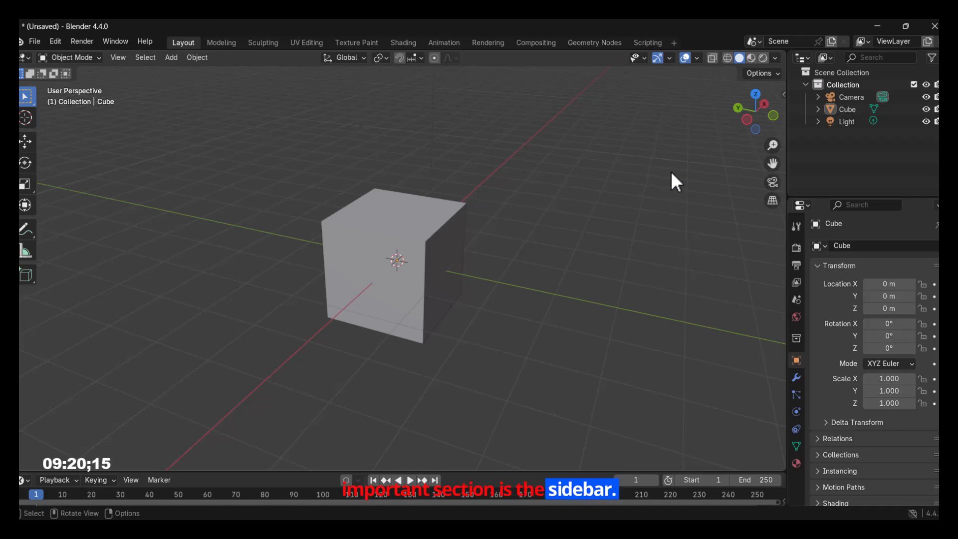
Show the viewport sidebar and move the cube to about X -1.763 m, Y -0.892 m, Z 2.191 m.
{"action": "left_click", "coordinate": [783, 95]}
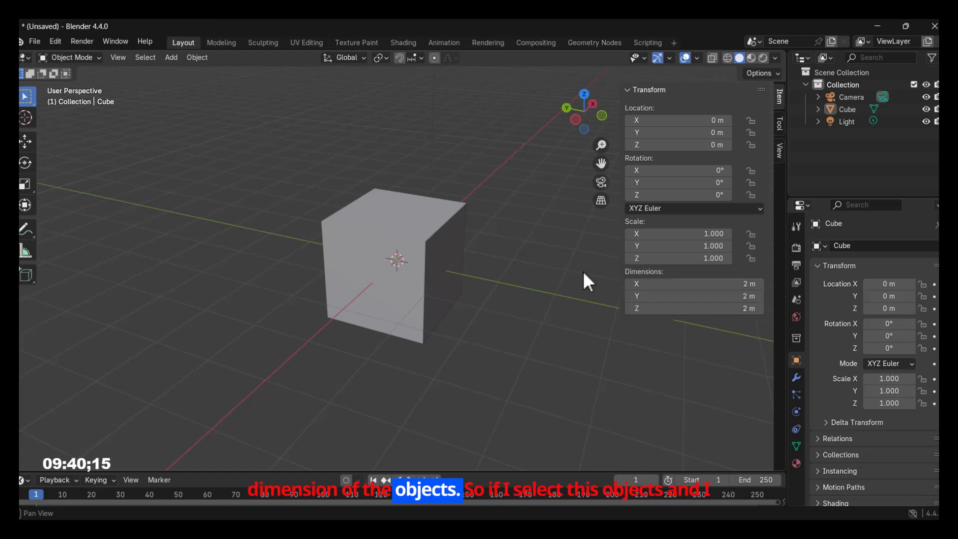
{"action": "left_click", "coordinate": [365, 229]}
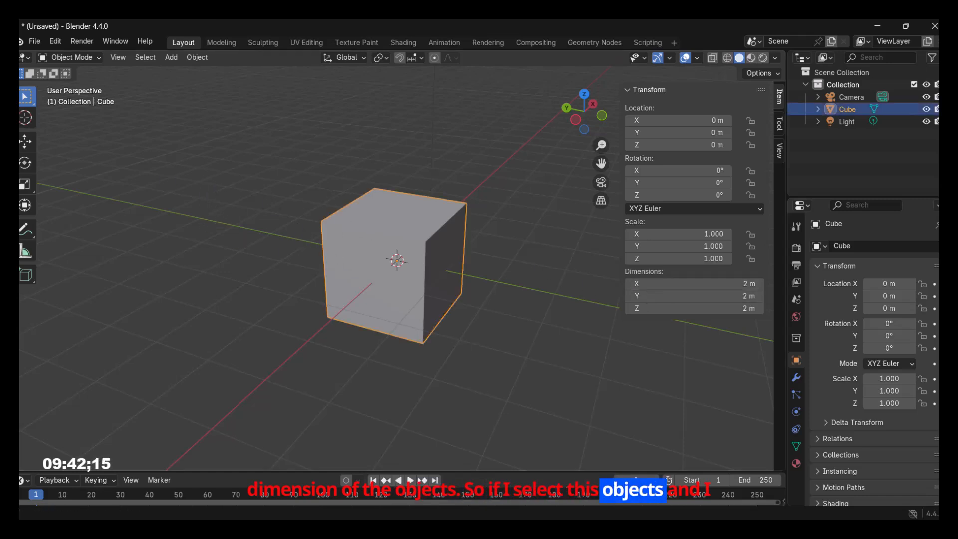
{"action": "left_click", "coordinate": [25, 141]}
{"action": "left_click_drag", "start_coordinate": [413, 241], "coordinate": [267, 252]}
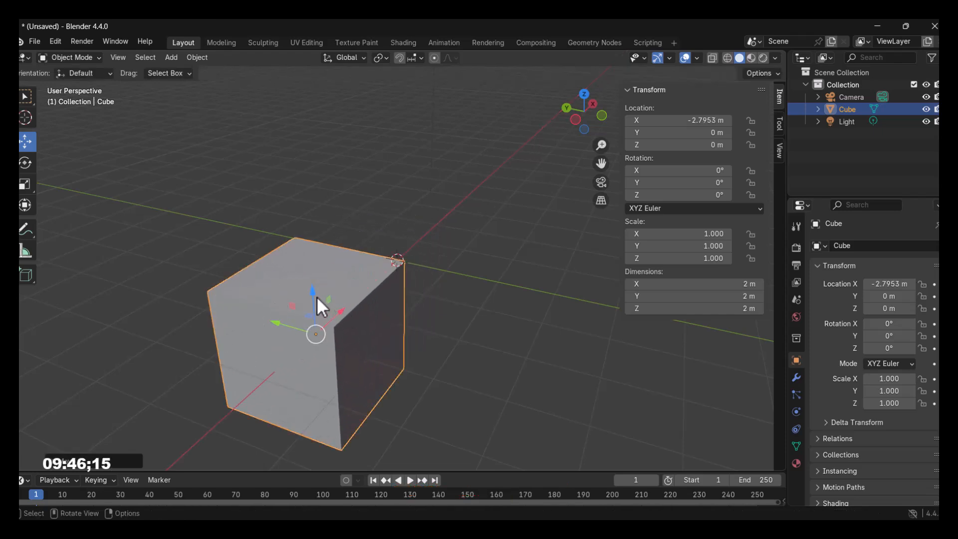
{"action": "left_click_drag", "start_coordinate": [315, 292], "coordinate": [310, 235]}
{"action": "left_click_drag", "start_coordinate": [314, 274], "coordinate": [415, 176]}
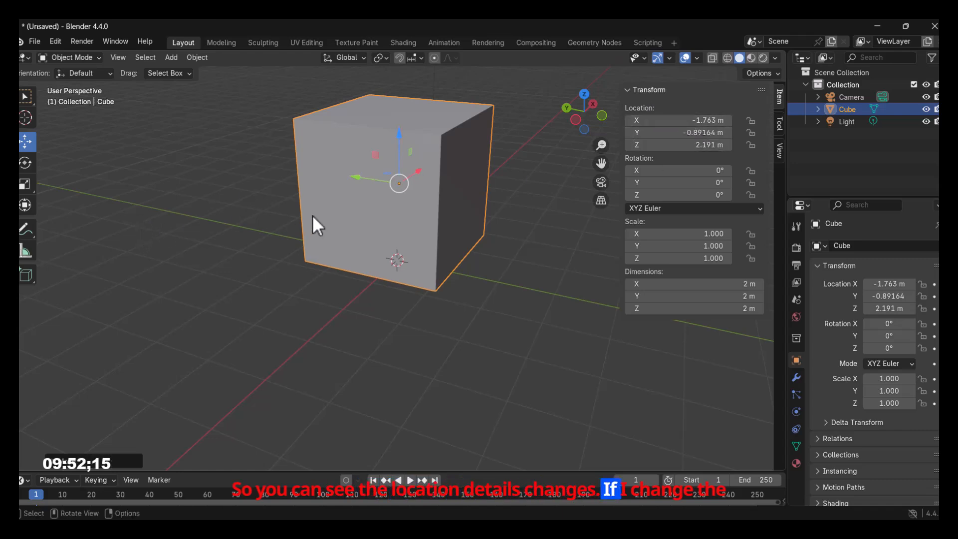
Scale the cube uniformly to about 0.879.
{"action": "key", "text": "s"}
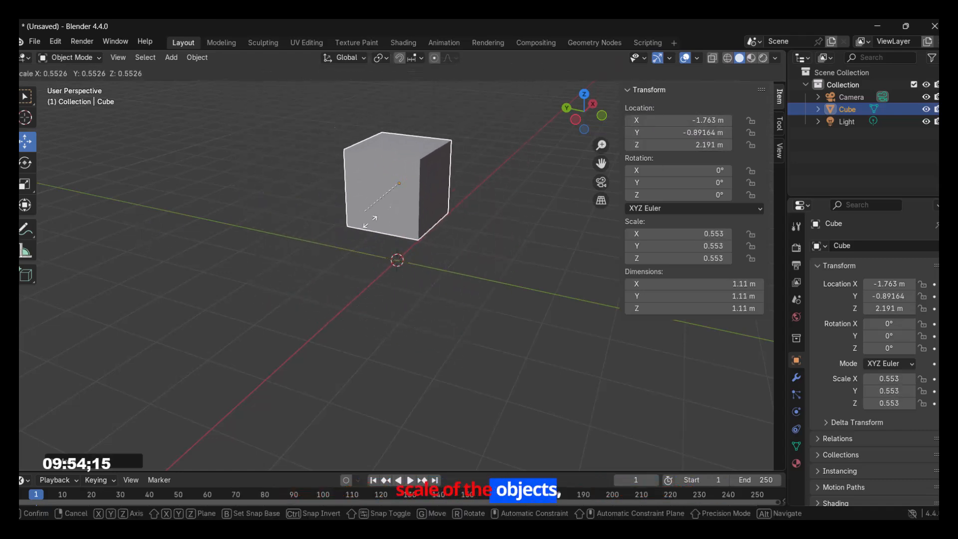
{"action": "left_click", "coordinate": [401, 260]}
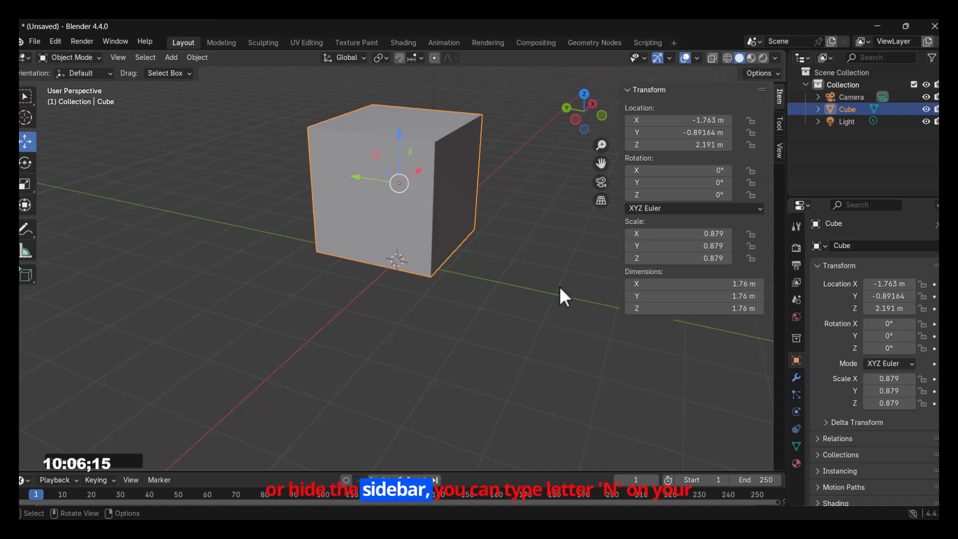
Toggle the viewport sidebar off and on repeatedly, leaving it hidden.
{"action": "key", "text": "n"}
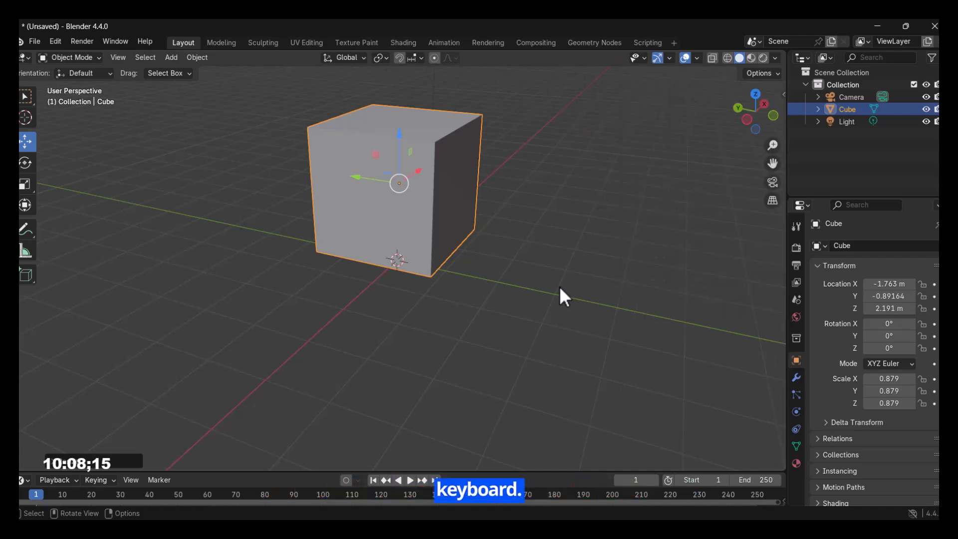
{"action": "key", "text": "n"}
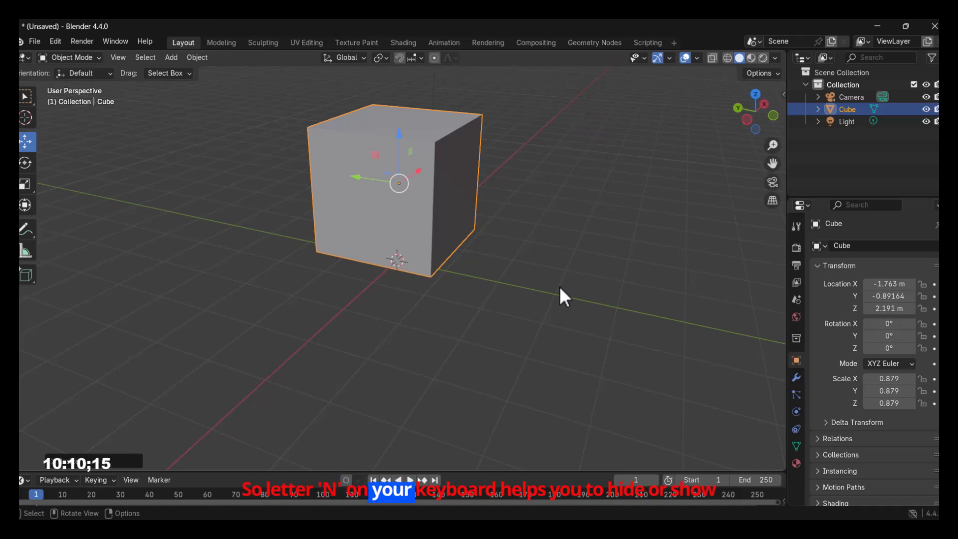
{"action": "key", "text": "n"}
{"action": "key", "text": "n"}
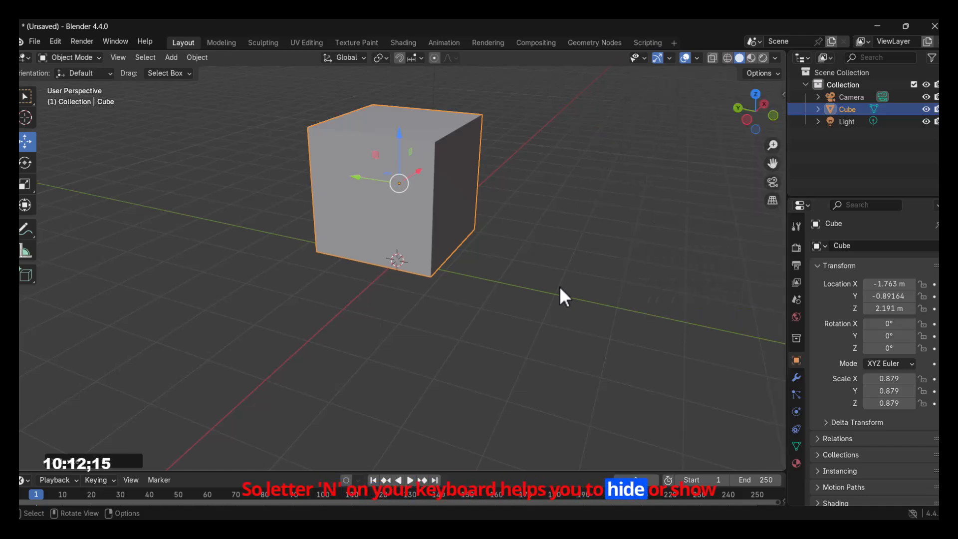
{"action": "key", "text": "n"}
{"action": "key", "text": "n"}
{"action": "key", "text": "n"}
{"action": "key", "text": "n"}
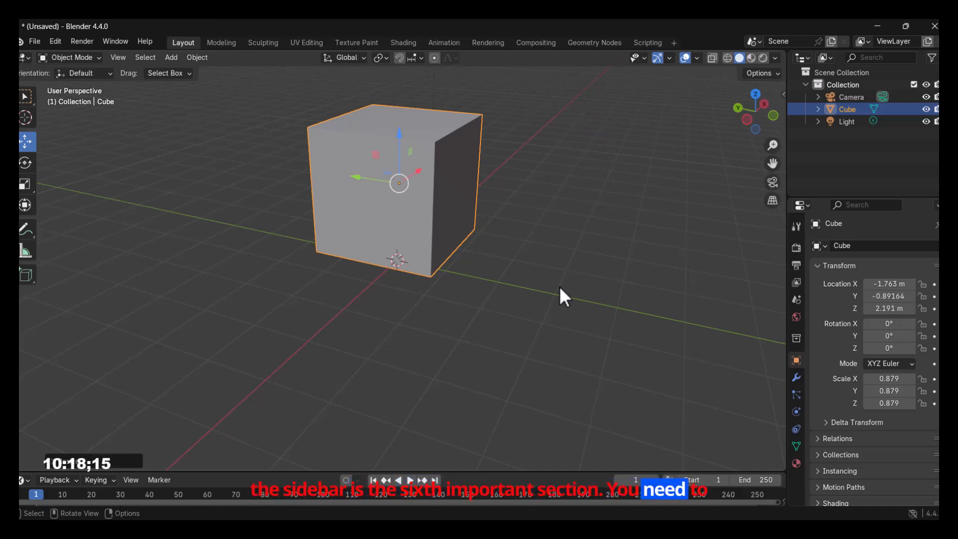
{"action": "key", "text": "n"}
{"action": "key", "text": "n"}
{"action": "key", "text": "n"}
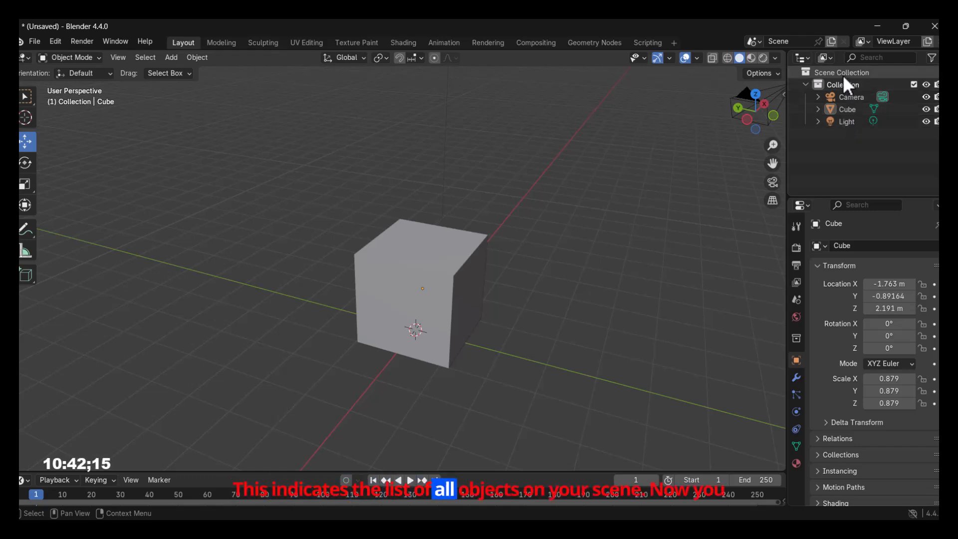
Select the cube, camera and light one by one in the viewport, and all three again in the Outliner, ending on the light.
{"action": "left_click", "coordinate": [435, 267]}
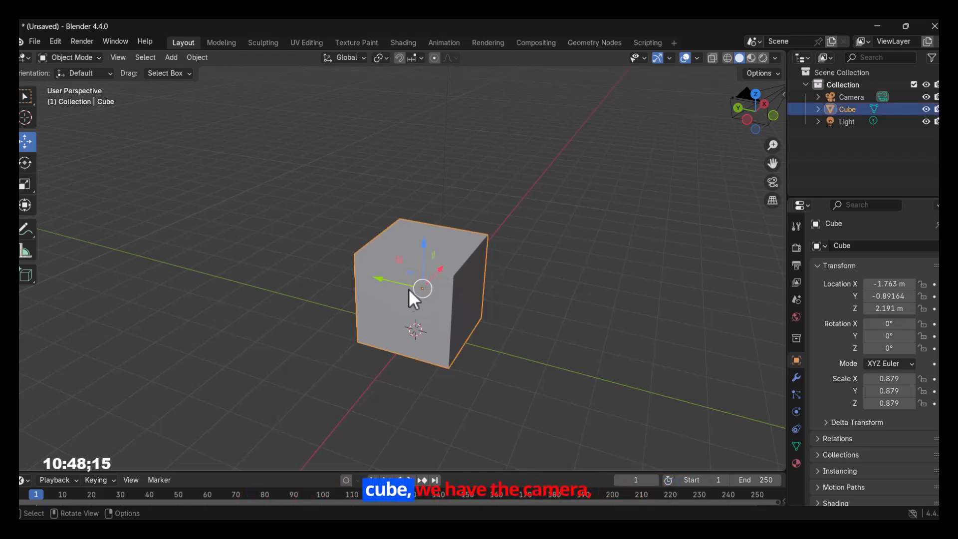
{"action": "scroll", "coordinate": [449, 190], "scroll_direction": "down", "scroll_amount": 2}
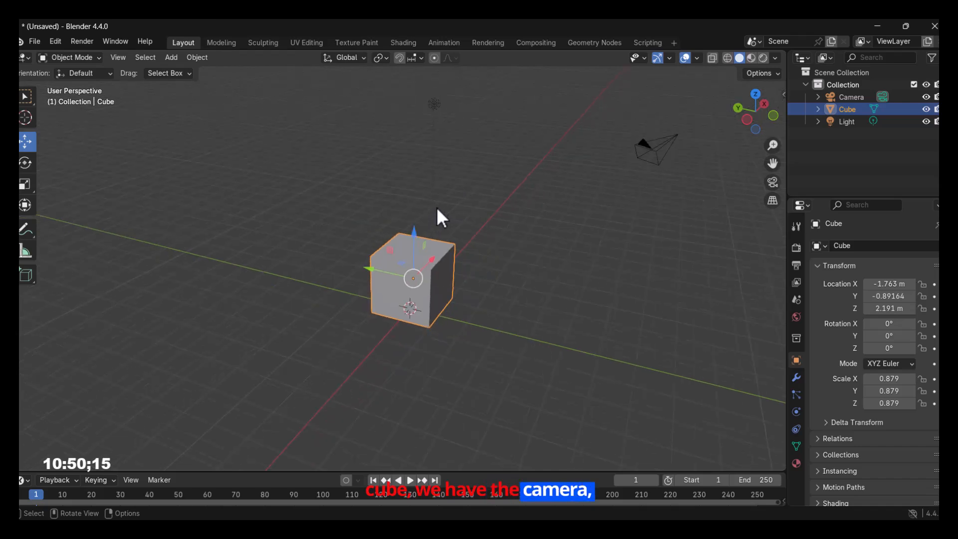
{"action": "left_click", "coordinate": [658, 145]}
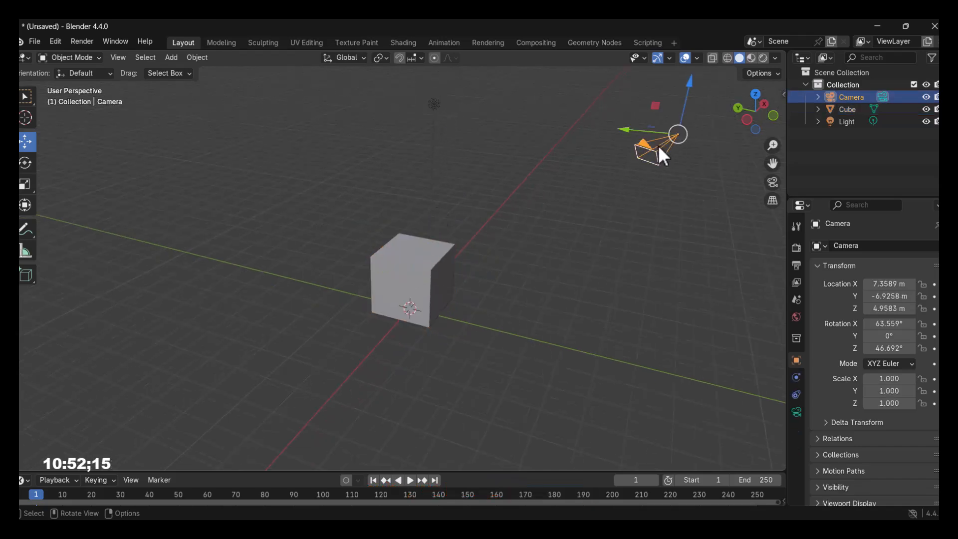
{"action": "left_click", "coordinate": [436, 104]}
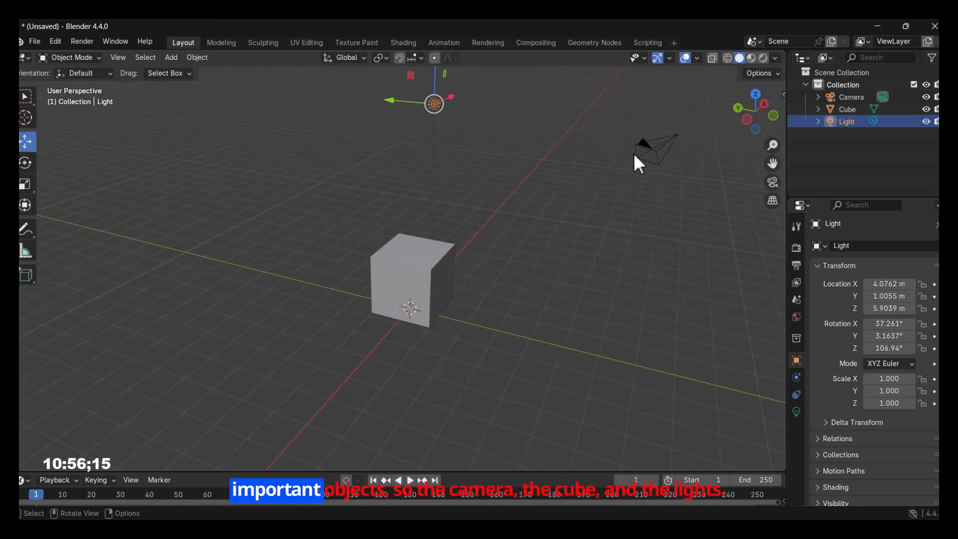
{"action": "left_click", "coordinate": [851, 97]}
{"action": "left_click", "coordinate": [847, 110]}
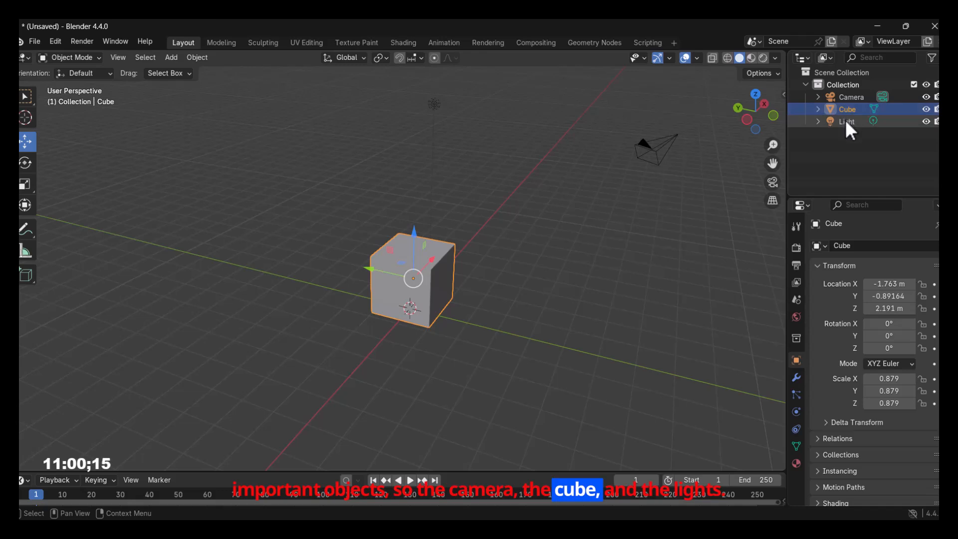
{"action": "left_click", "coordinate": [846, 122]}
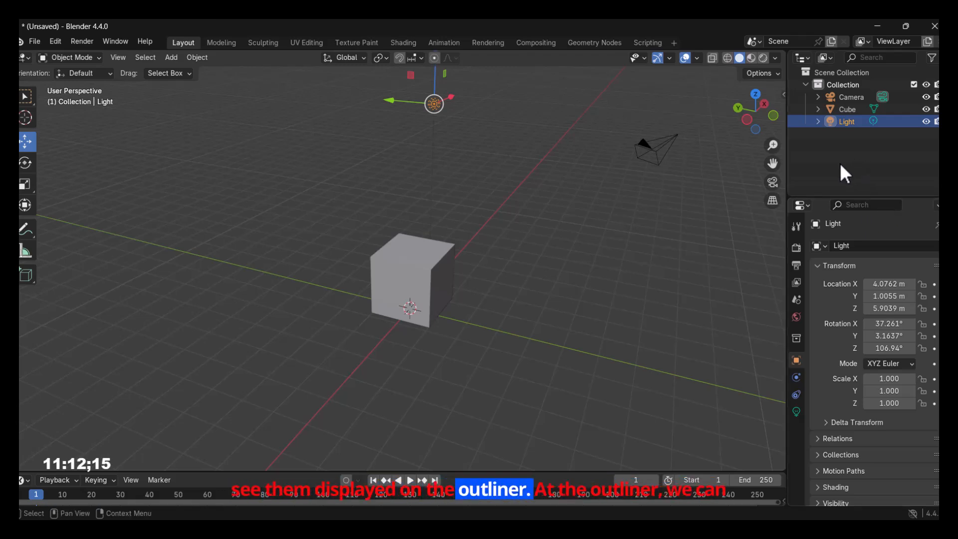
Hide the light and show it again, and do the same with the cube.
{"action": "left_click", "coordinate": [926, 122]}
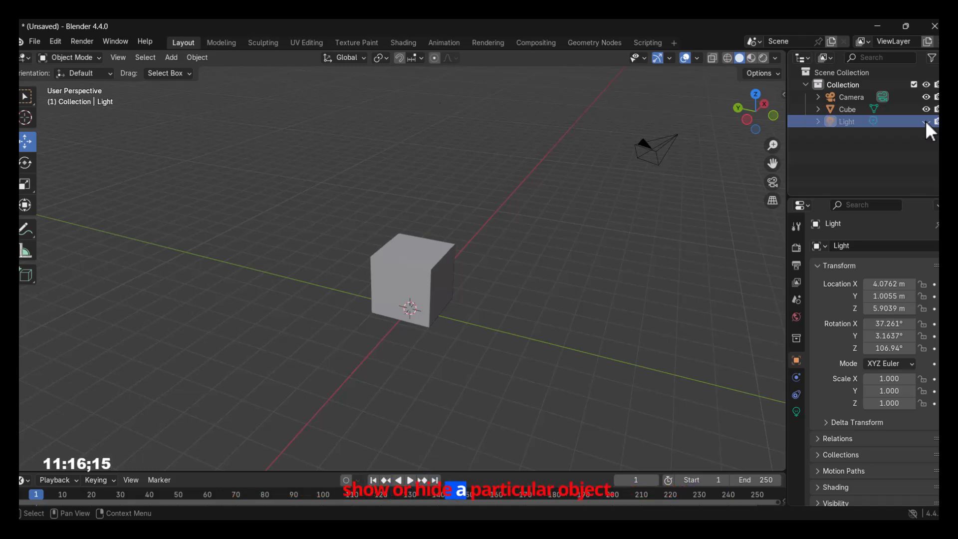
{"action": "left_click", "coordinate": [925, 121]}
{"action": "left_click", "coordinate": [926, 110]}
{"action": "left_click", "coordinate": [926, 110]}
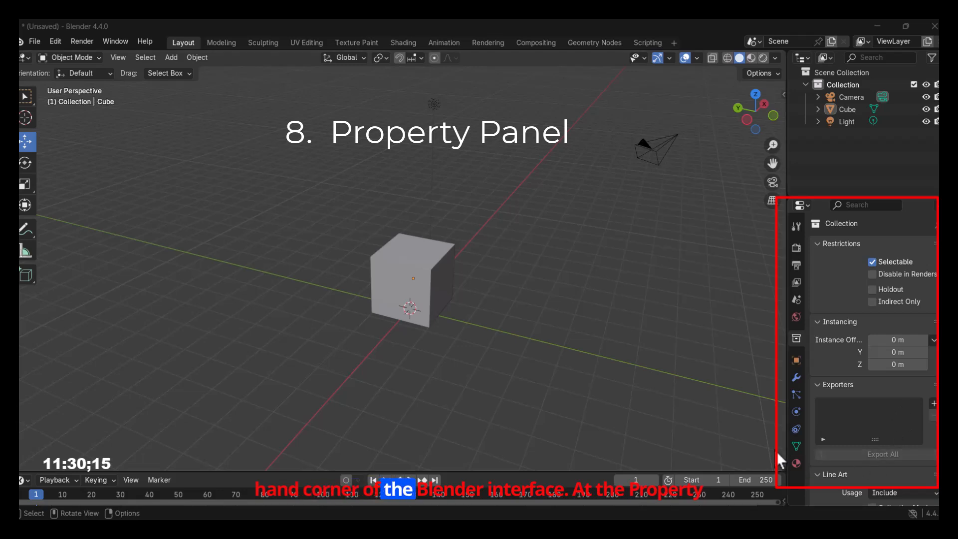
Look through the tool, render, output, view layer, scene and material properties, ending on the render properties.
{"action": "left_click", "coordinate": [798, 230]}
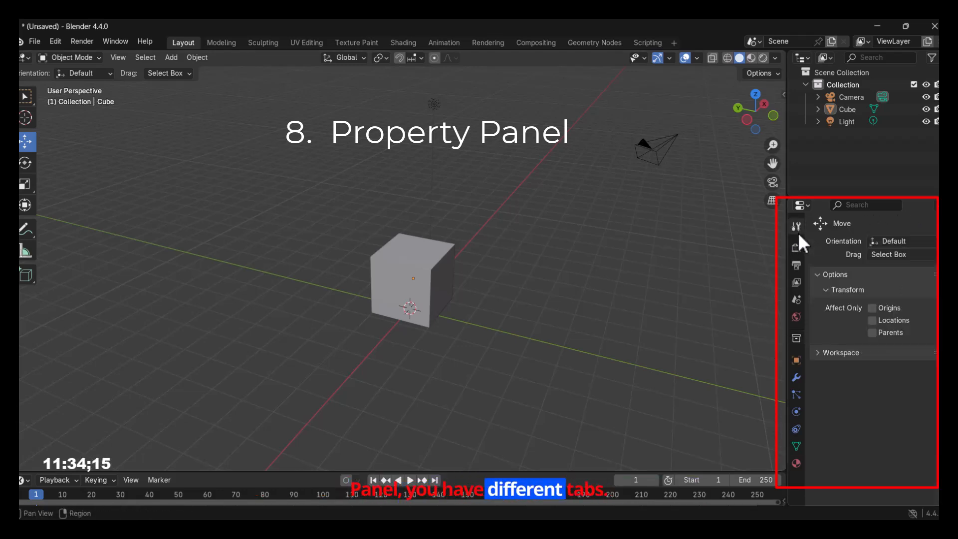
{"action": "left_click", "coordinate": [797, 248]}
{"action": "left_click", "coordinate": [798, 266]}
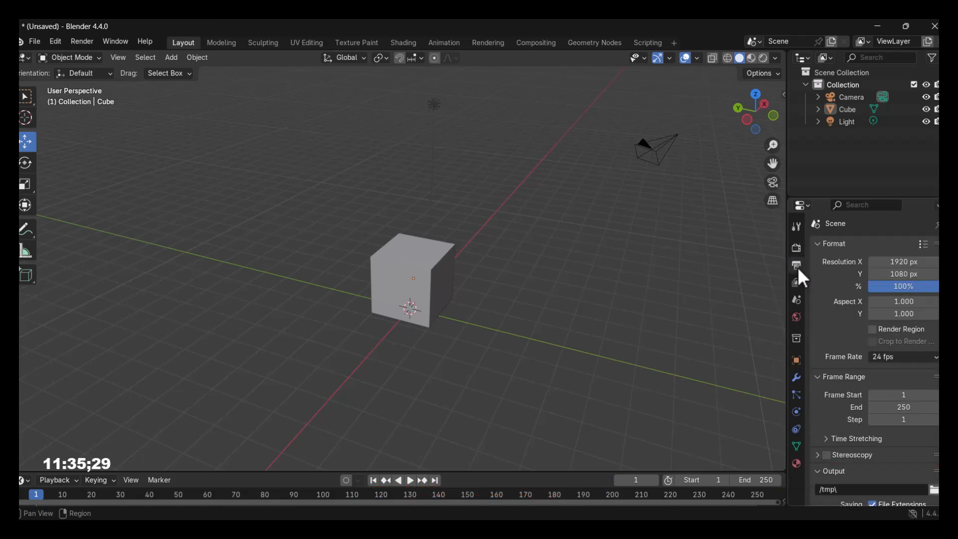
{"action": "left_click", "coordinate": [795, 228]}
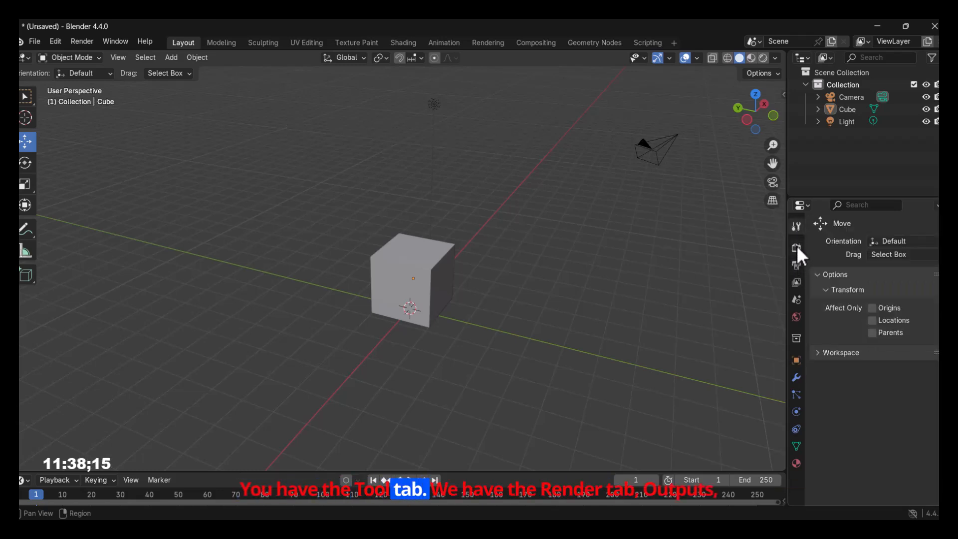
{"action": "left_click", "coordinate": [796, 266]}
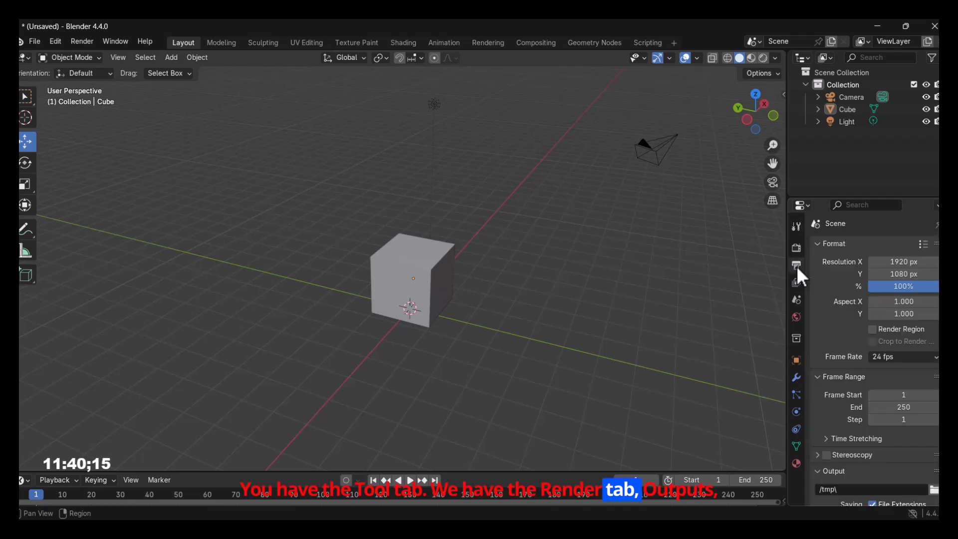
{"action": "left_click", "coordinate": [796, 282]}
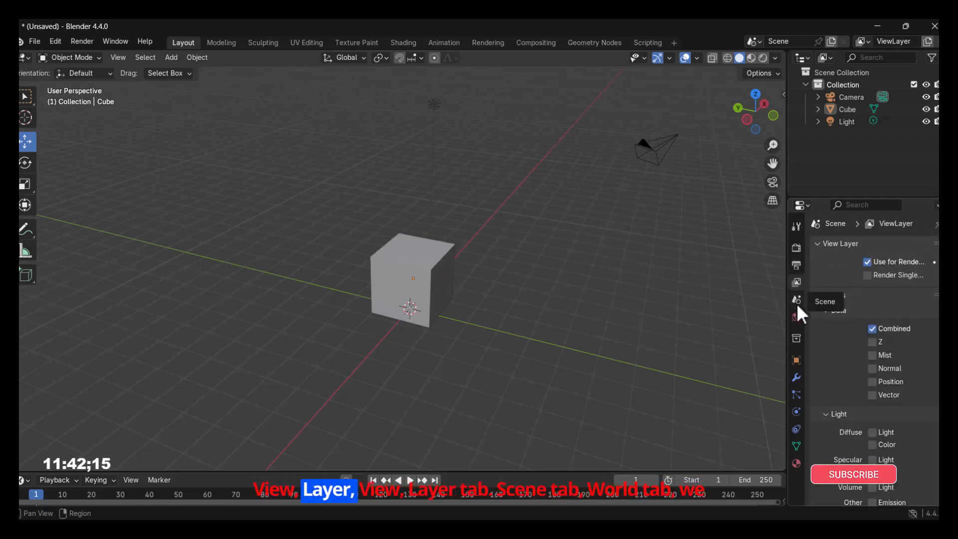
{"action": "left_click", "coordinate": [795, 298]}
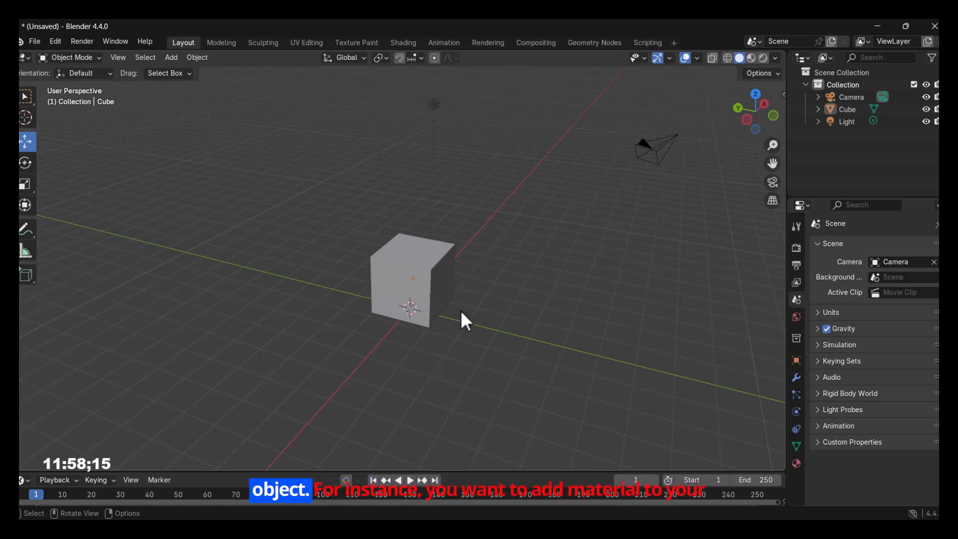
{"action": "left_click", "coordinate": [796, 463]}
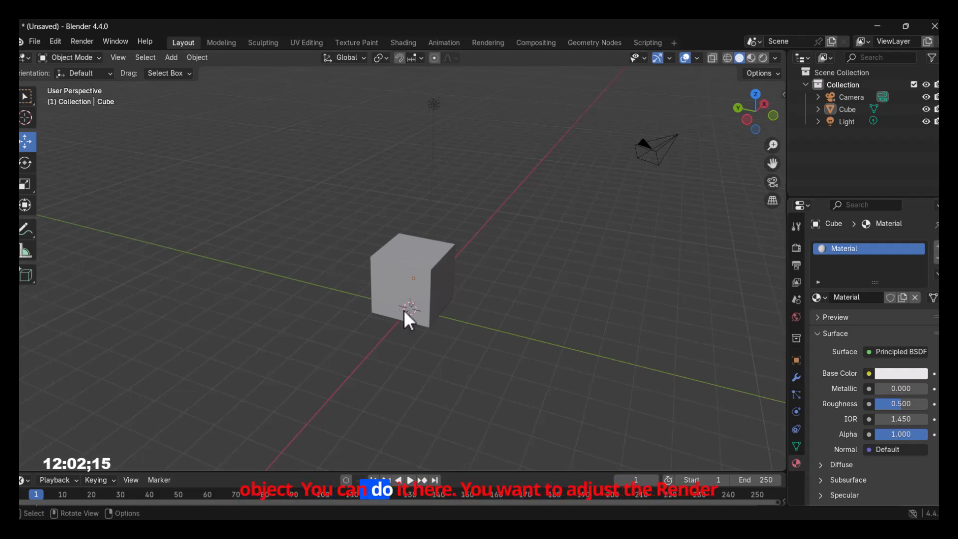
{"action": "left_click", "coordinate": [796, 249]}
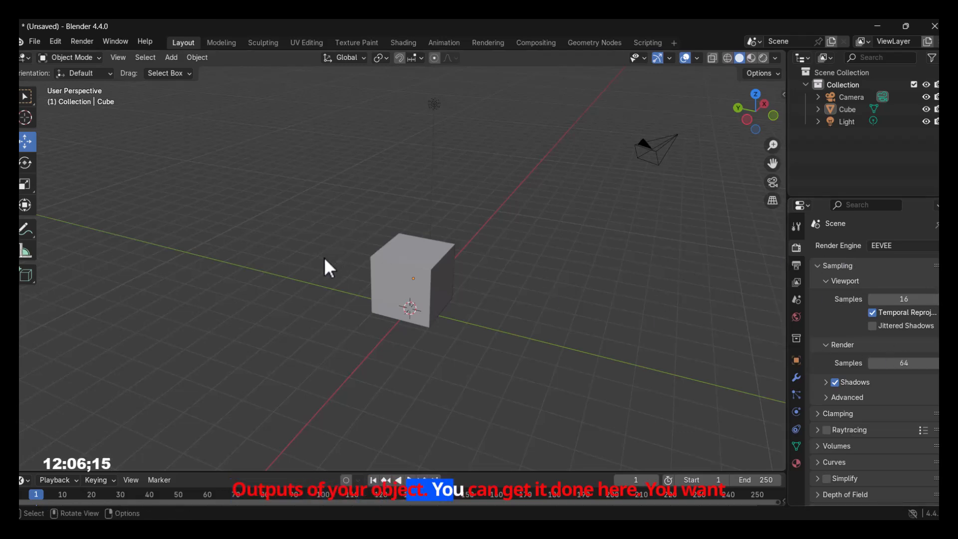
Look through the cube's particle and modifier properties, and the output, view layer and world properties, ending on the world properties.
{"action": "left_click", "coordinate": [796, 398]}
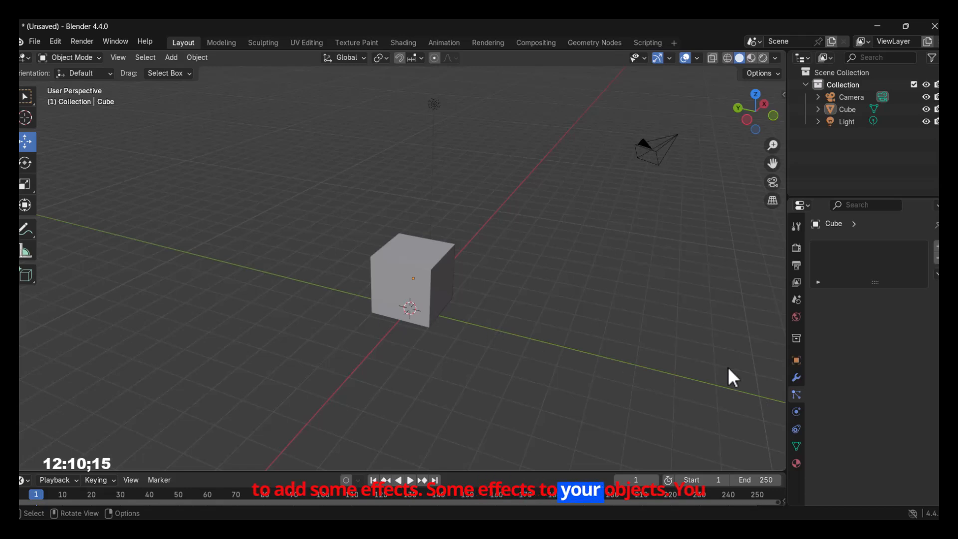
{"action": "left_click", "coordinate": [797, 377]}
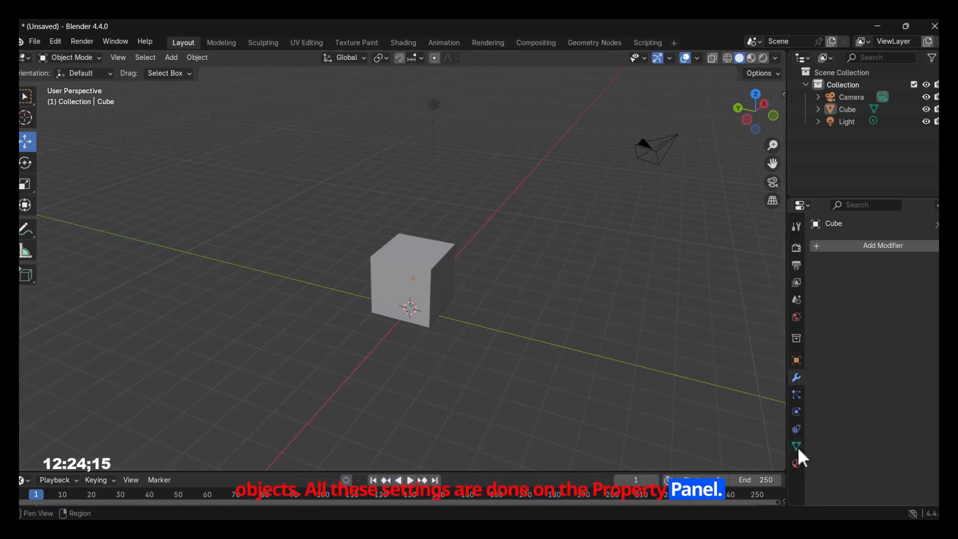
{"action": "left_click", "coordinate": [799, 265]}
{"action": "left_click", "coordinate": [796, 283]}
{"action": "left_click", "coordinate": [797, 316]}
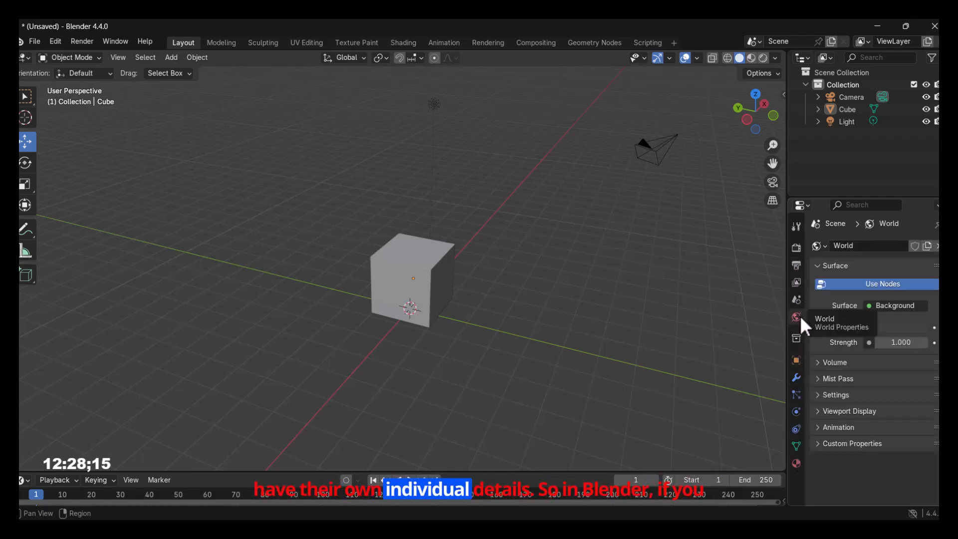
Look through the cube's object, particle, constraint, object data and material properties, ending on the object data properties.
{"action": "left_click", "coordinate": [802, 358]}
{"action": "left_click", "coordinate": [796, 396]}
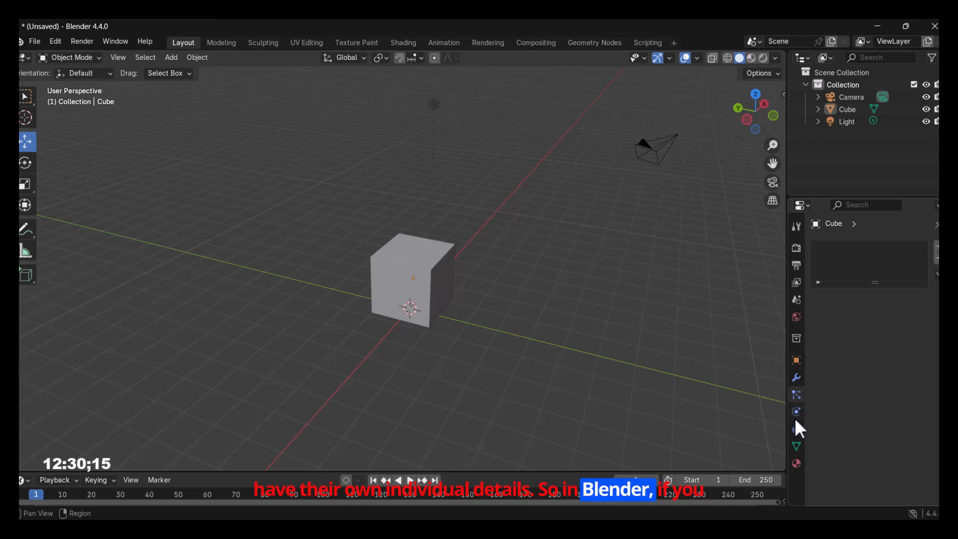
{"action": "left_click", "coordinate": [795, 431]}
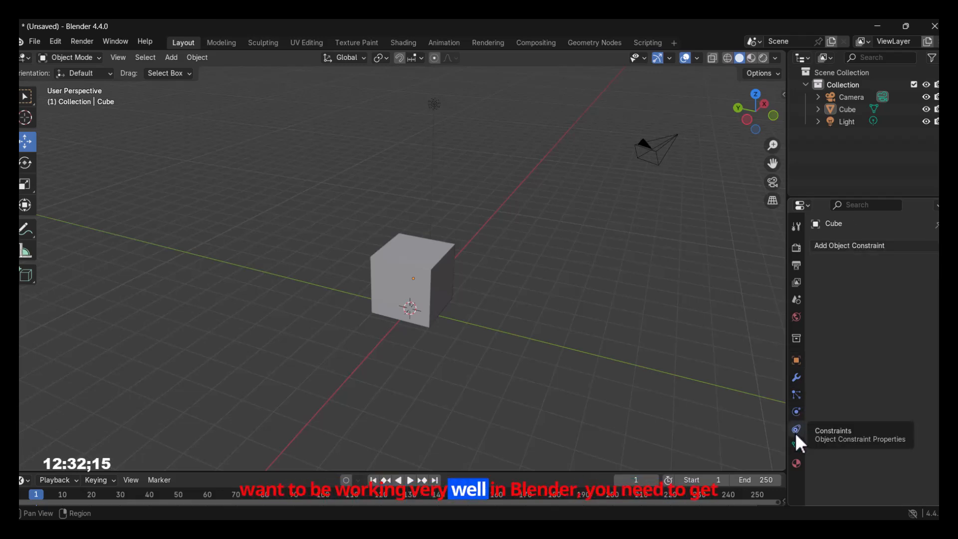
{"action": "left_click", "coordinate": [796, 446]}
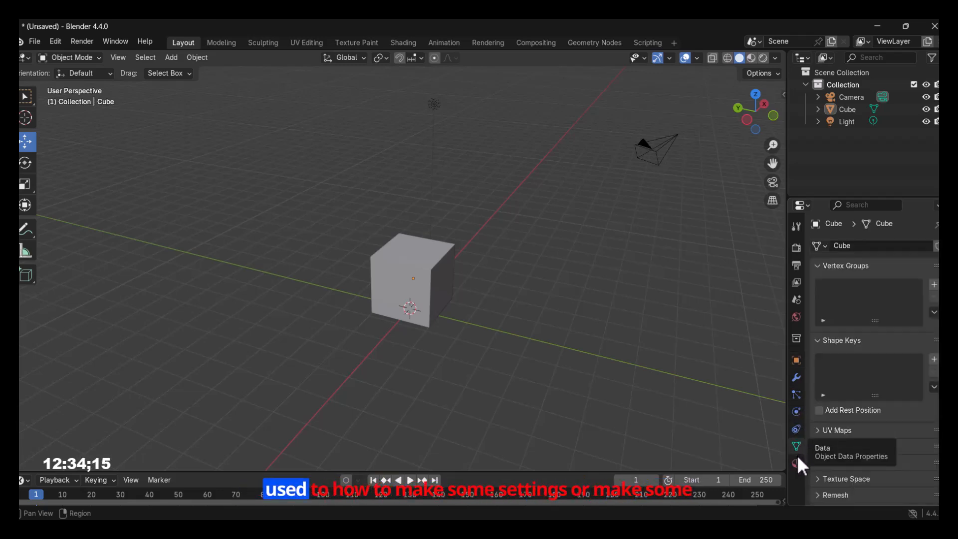
{"action": "left_click", "coordinate": [797, 463]}
{"action": "left_click", "coordinate": [796, 444]}
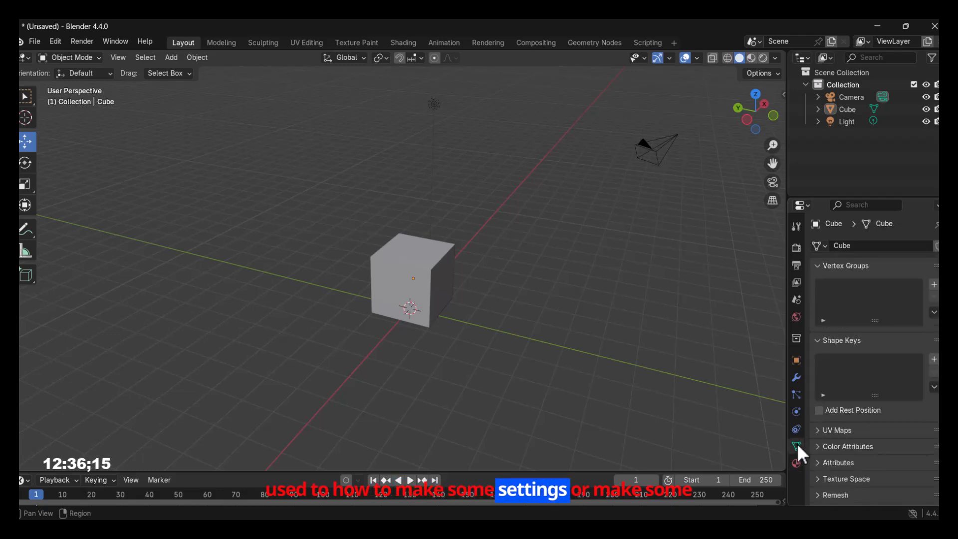